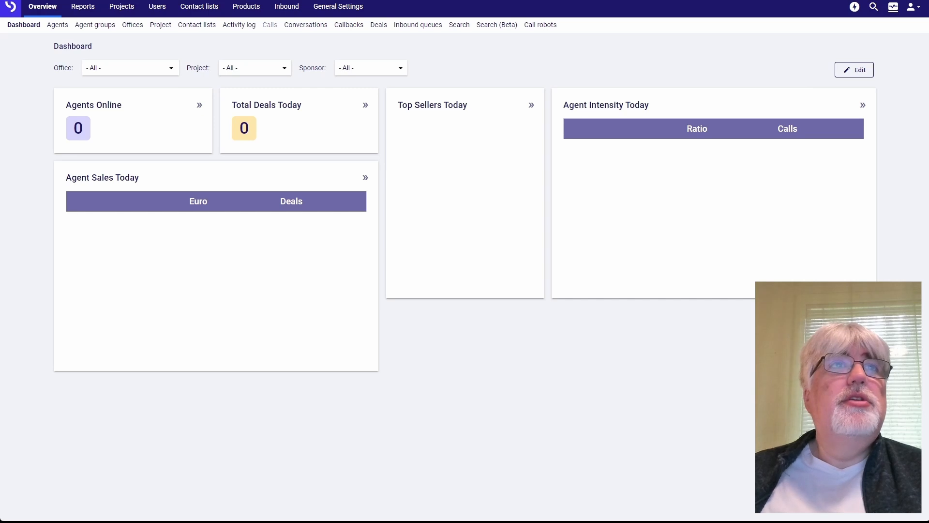
Create an inbound call flow named "Queue to customer service" and start it with a Queue applet set to Onboarding customer service queue
left_click(287, 8)
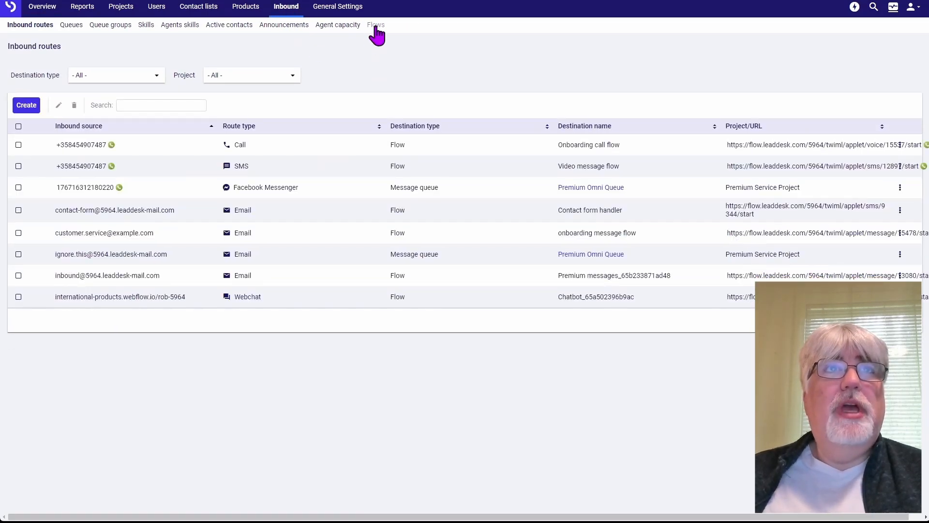
left_click(376, 26)
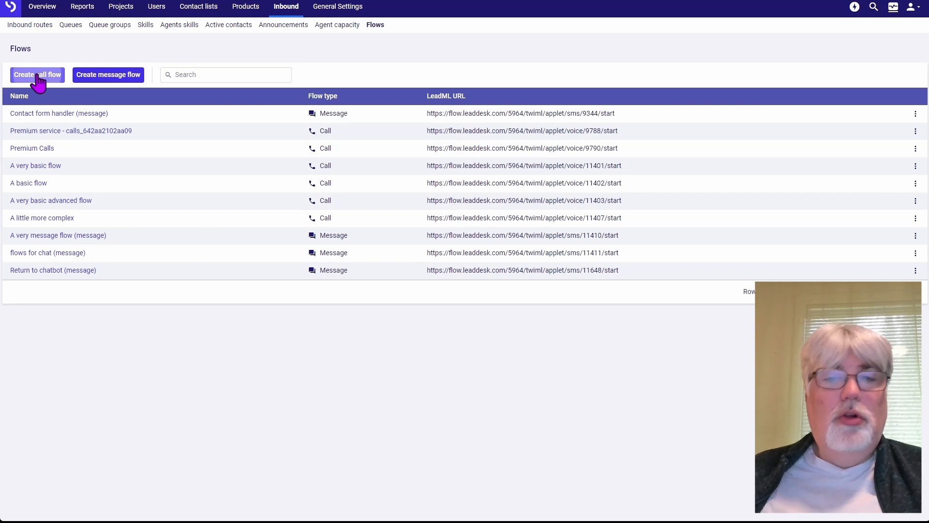
left_click(38, 76)
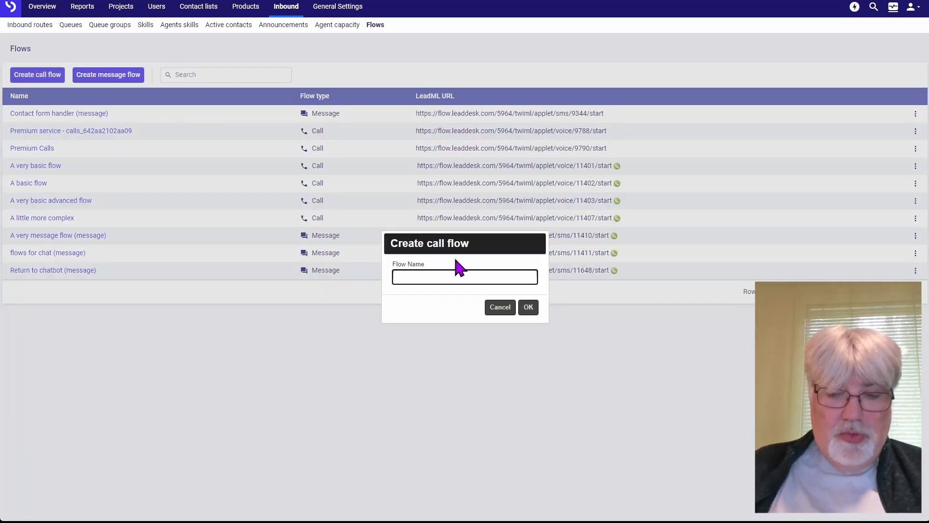
type("Queue to customer service")
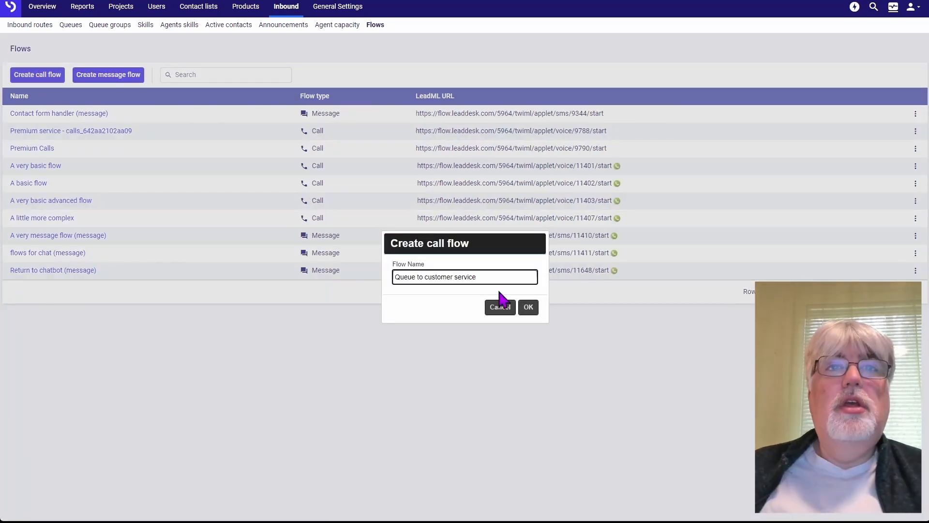
left_click(528, 308)
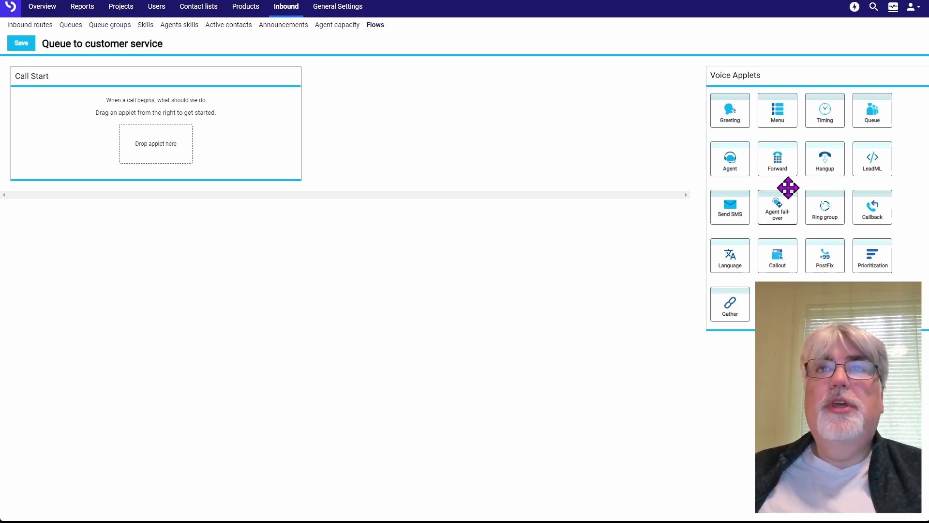
left_click_drag(860, 118, 150, 154)
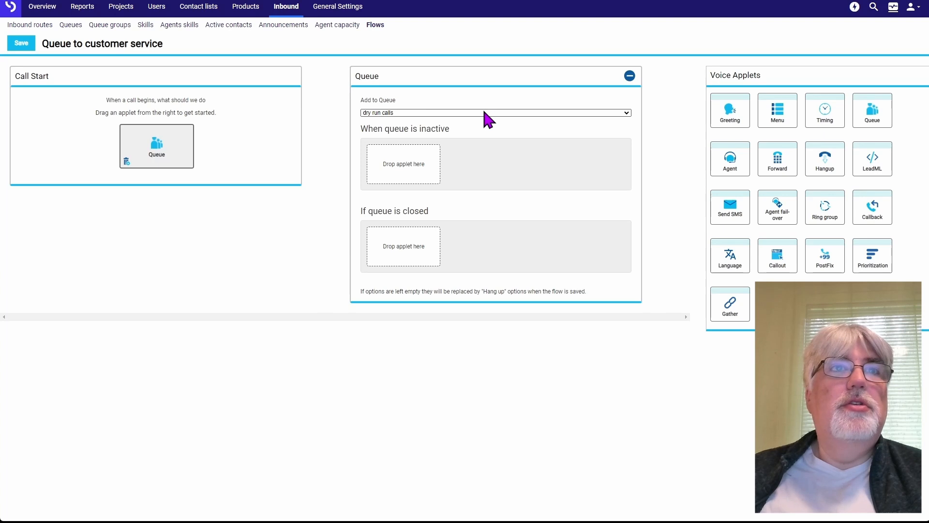
left_click(451, 151)
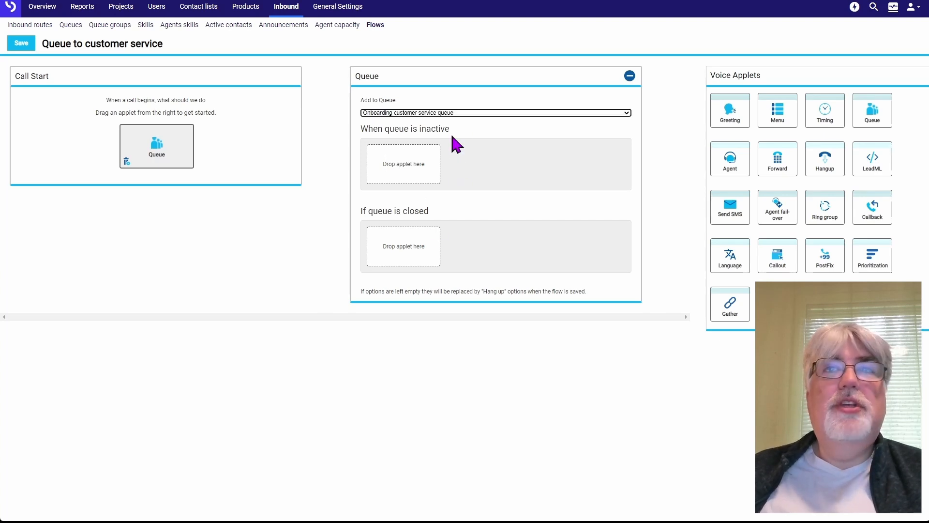
For the inactive queue, add a Greeting reading "This queue is currently unavailable, we apologise for the inconvenience." followed by a Hangup
left_click_drag(731, 115, 405, 167)
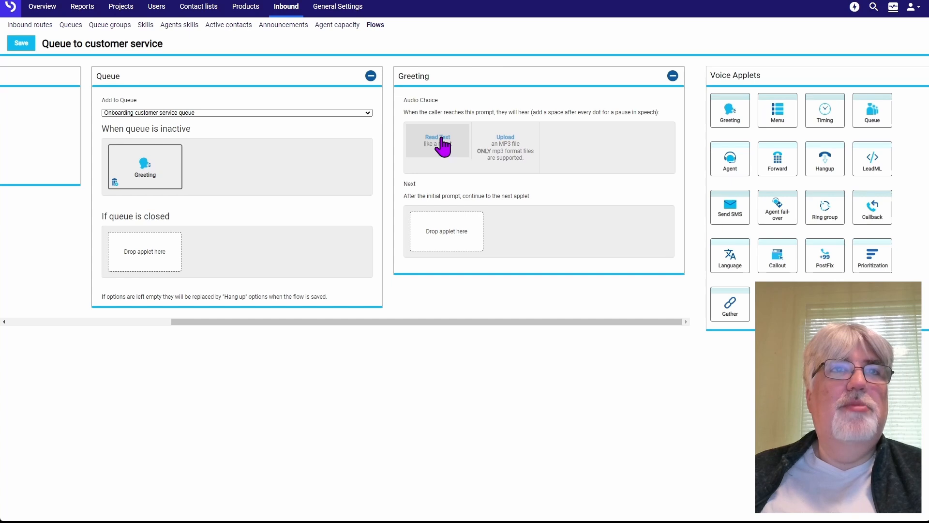
left_click(442, 140)
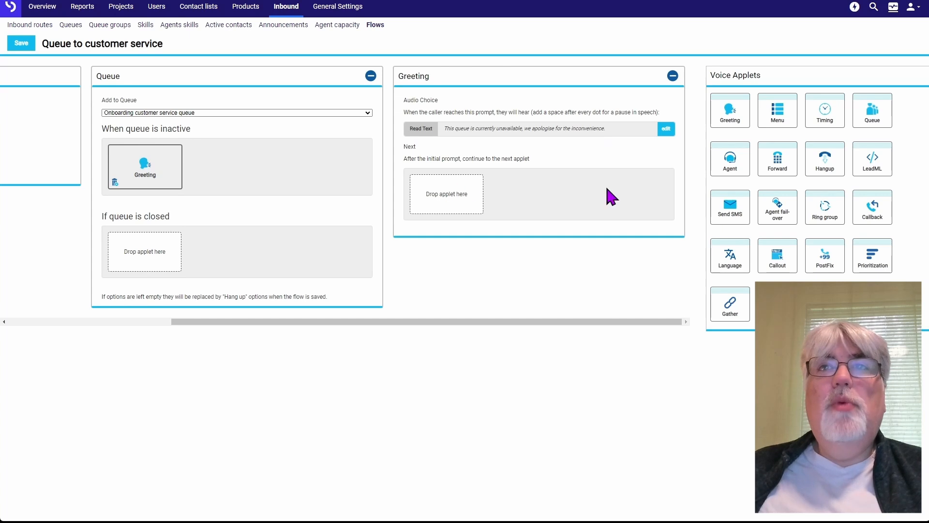
left_click_drag(817, 173, 457, 196)
left_click(672, 76)
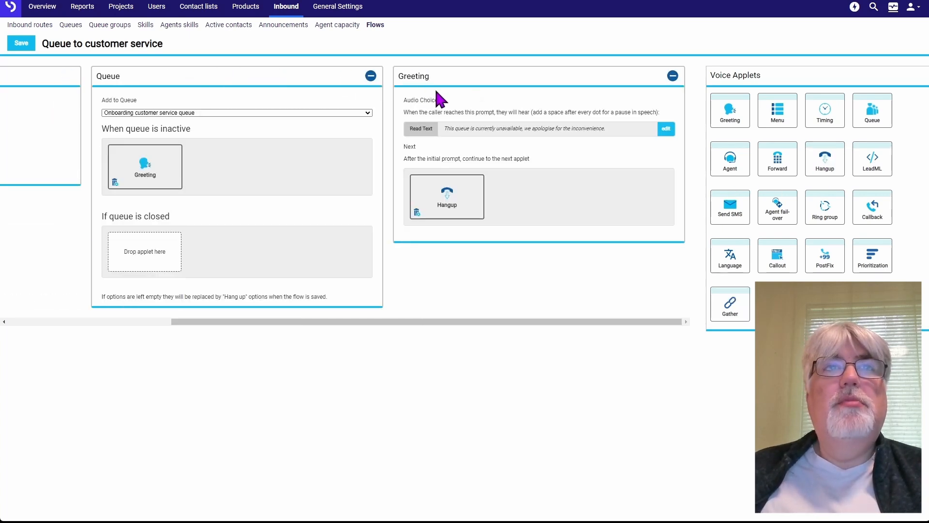
left_click(673, 78)
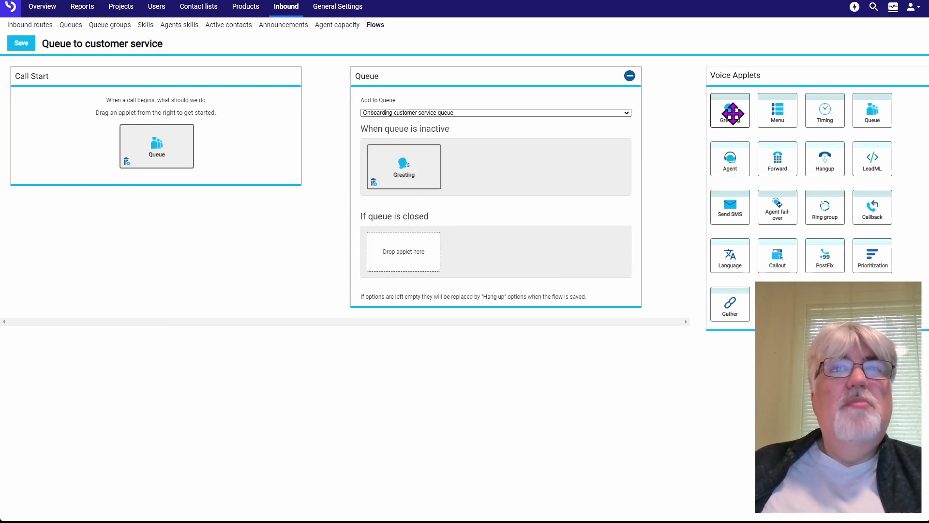
For the closed queue, add an English Greeting reading "This queue is currently unavailable, we apologise for the inconvenience." followed by a Hangup
left_click_drag(730, 109, 400, 266)
left_click(445, 202)
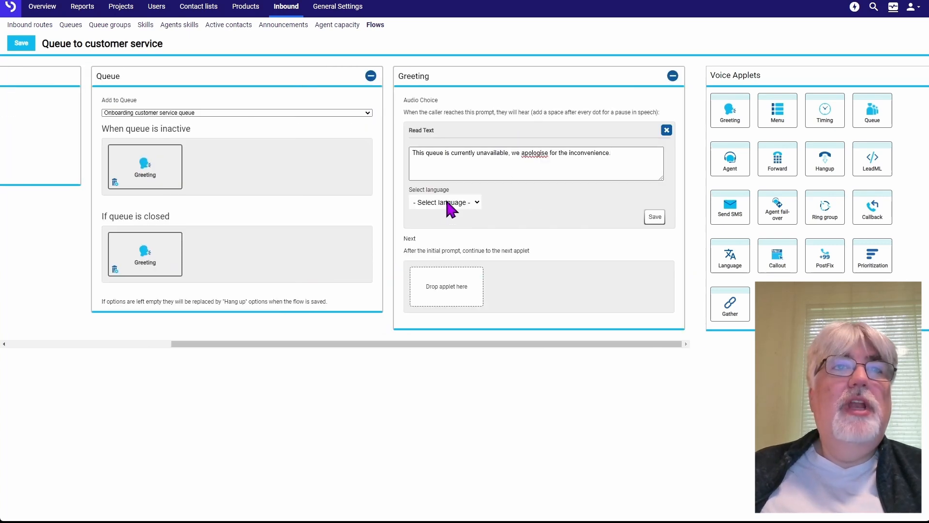
left_click(435, 231)
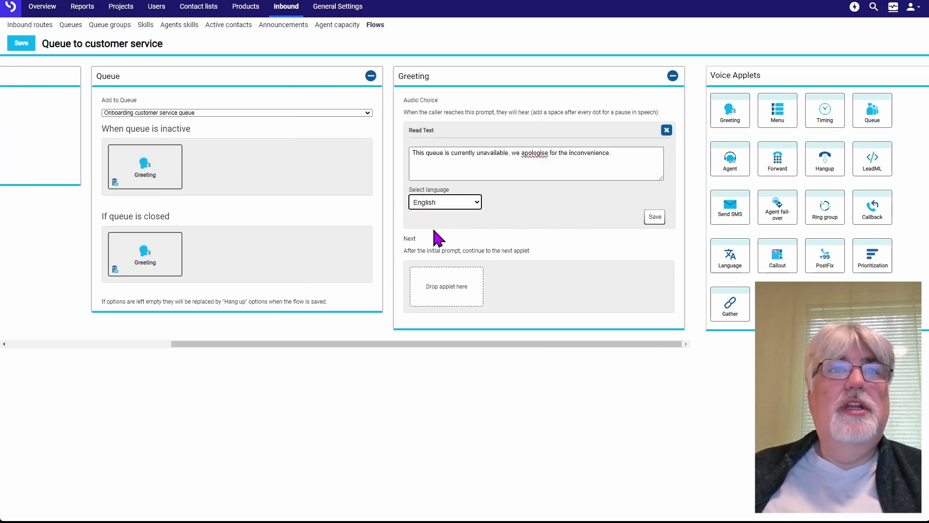
left_click(654, 217)
left_click_drag(825, 154, 445, 195)
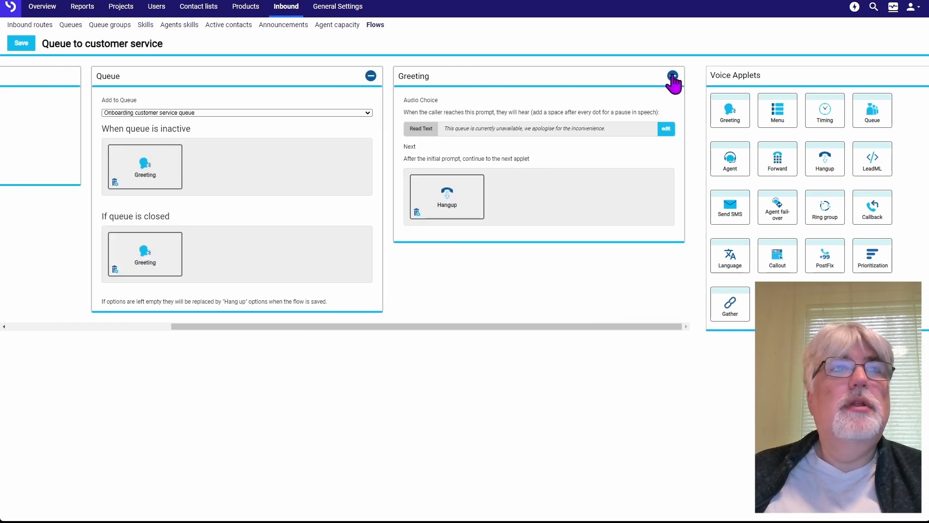
left_click(673, 77)
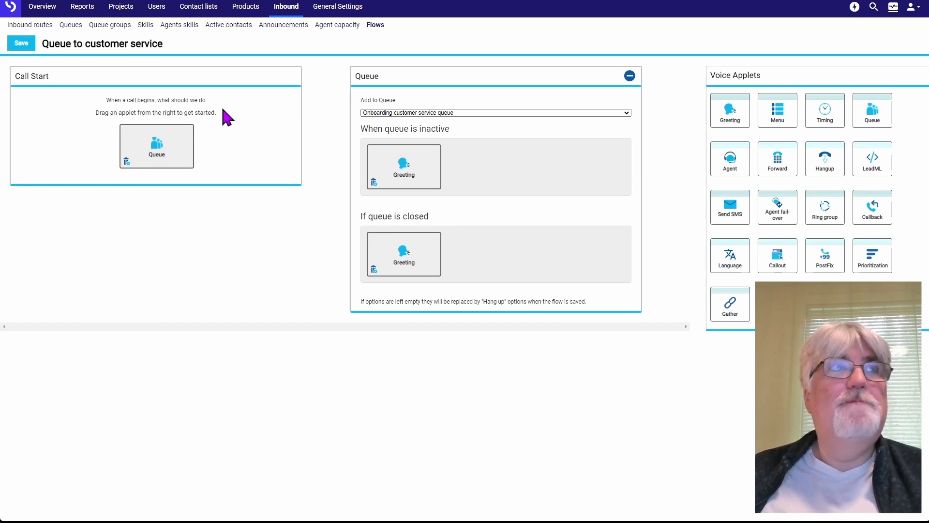
Save the flow and copy the LeadML URL of "Queue to customer service" from the flow list
left_click(19, 48)
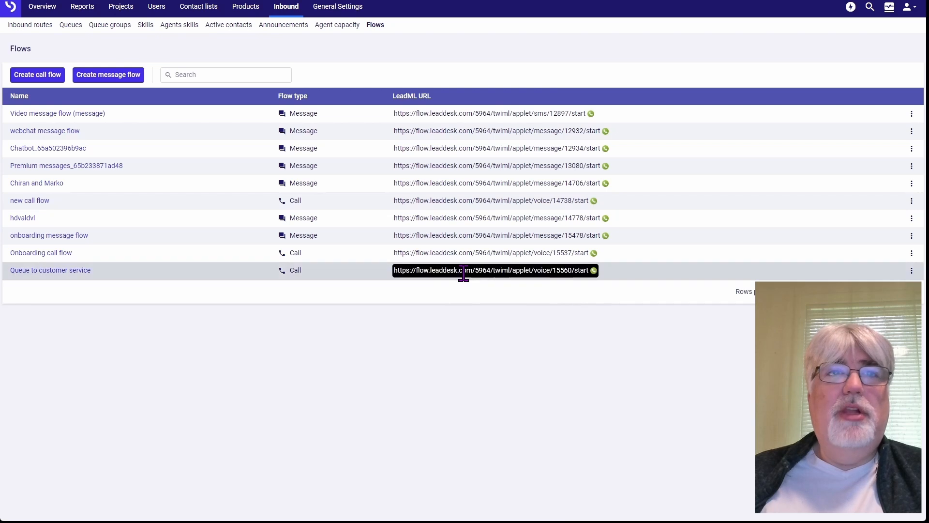
left_click_drag(394, 271, 452, 282)
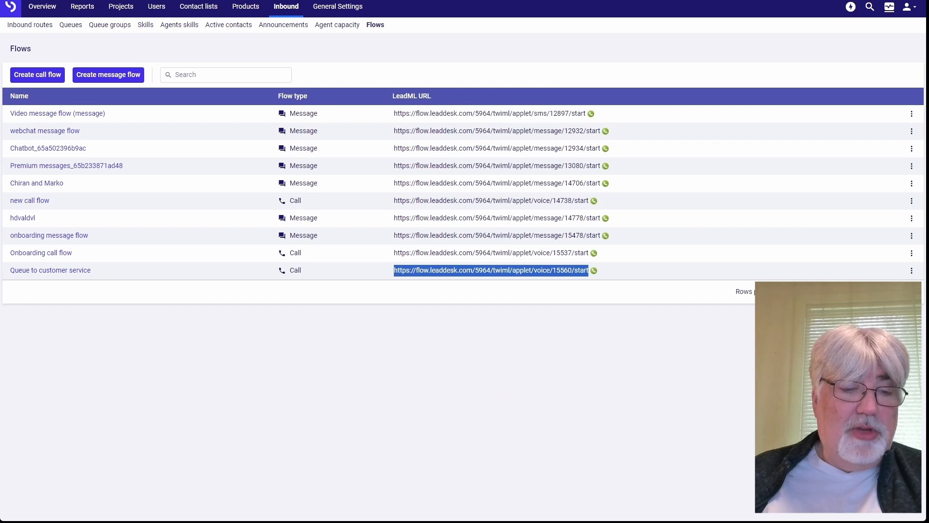
left_click(521, 369)
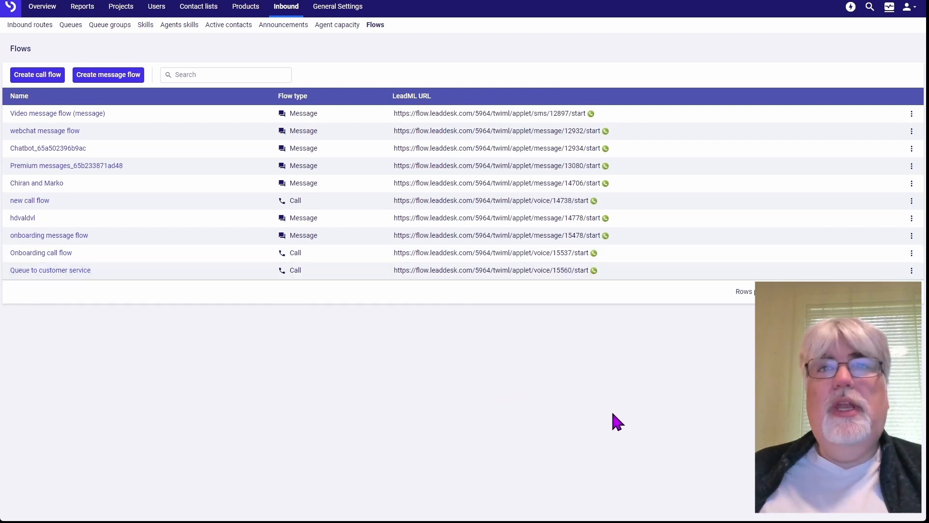
Create another call flow named "main call flow"
left_click(30, 80)
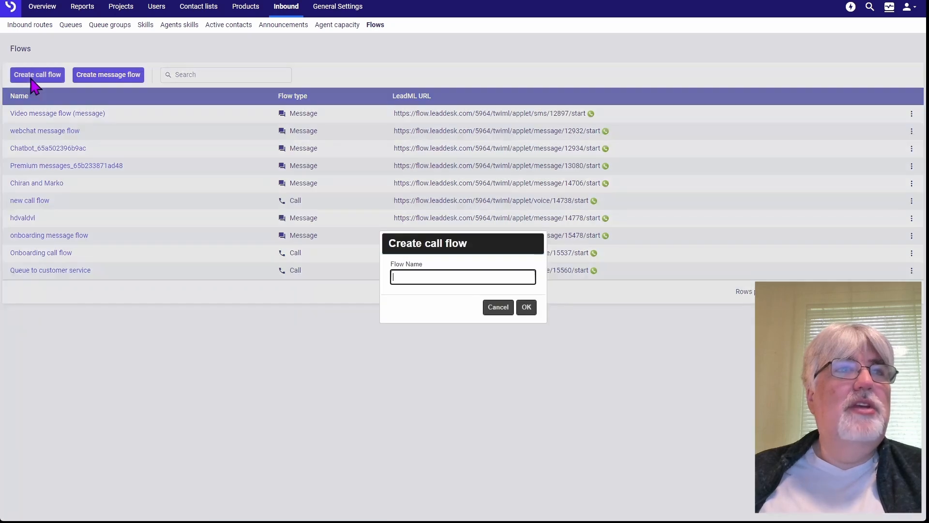
type("main call flow")
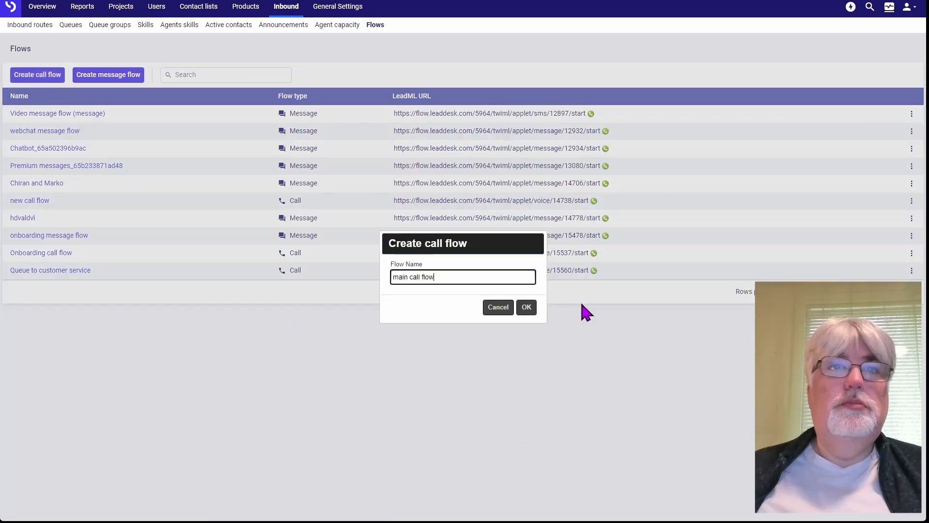
left_click(526, 308)
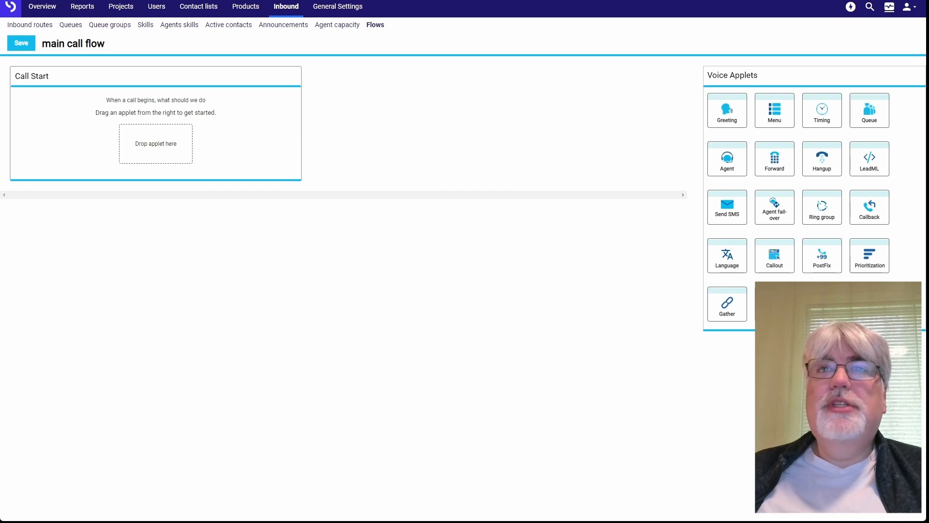
Start the call with a Timing applet that uses the open hours of the Onboarding customer service queue
left_click_drag(819, 114, 162, 155)
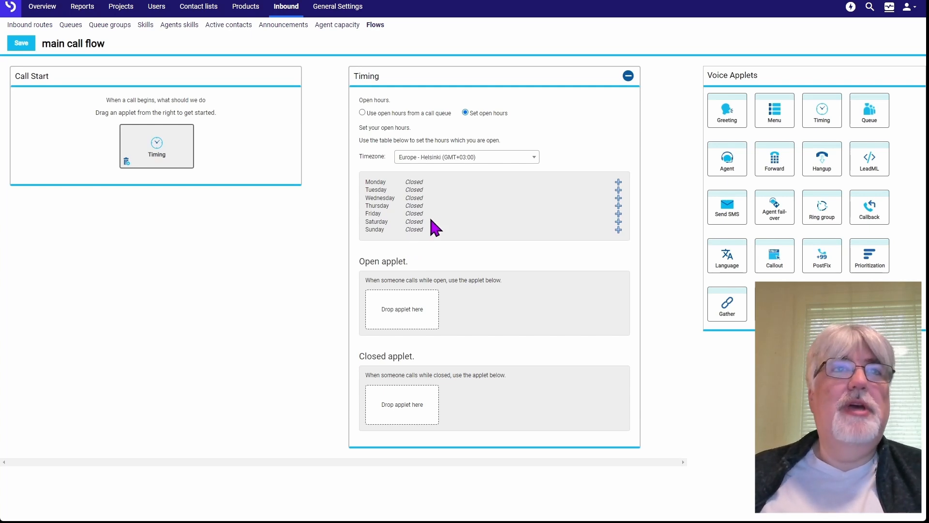
left_click(362, 113)
left_click(394, 144)
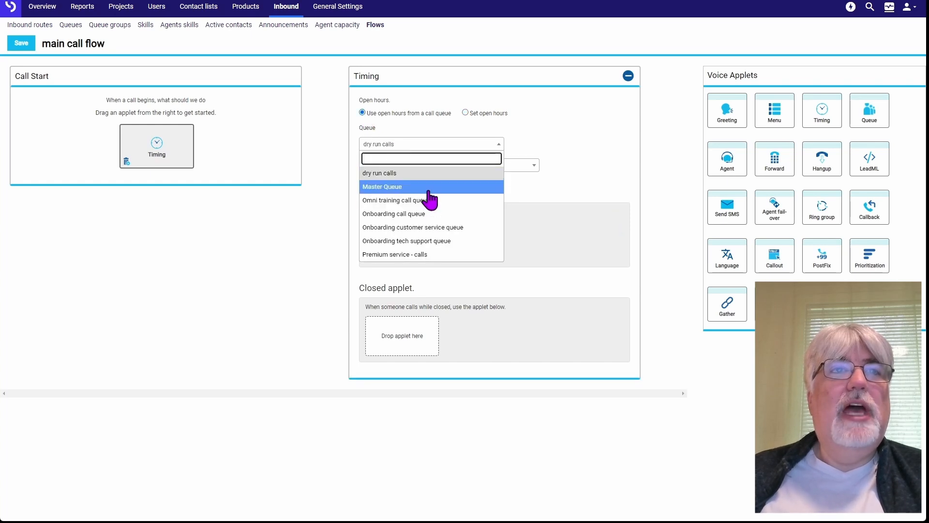
left_click(429, 228)
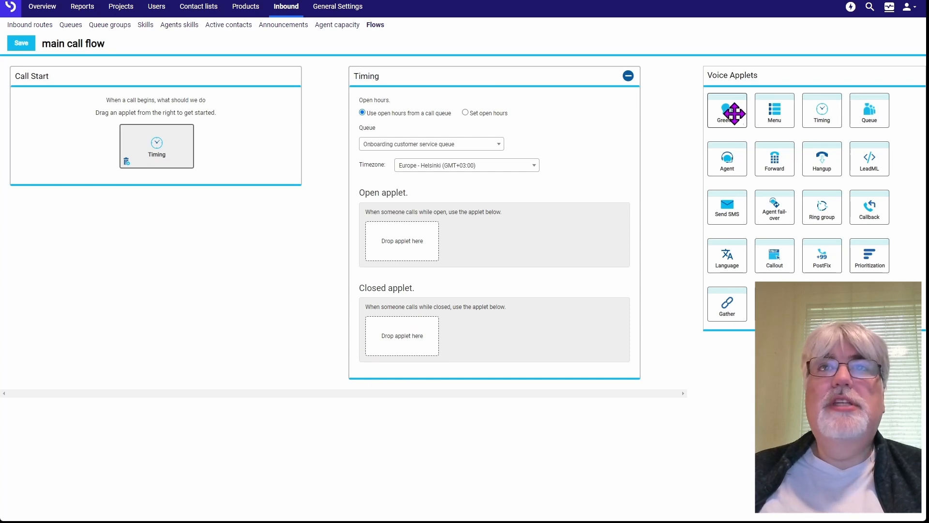
Route closed-hours calls to a Greeting followed by a Hangup, and open-hours calls to a Greeting followed by a Menu
left_click_drag(728, 112, 420, 345)
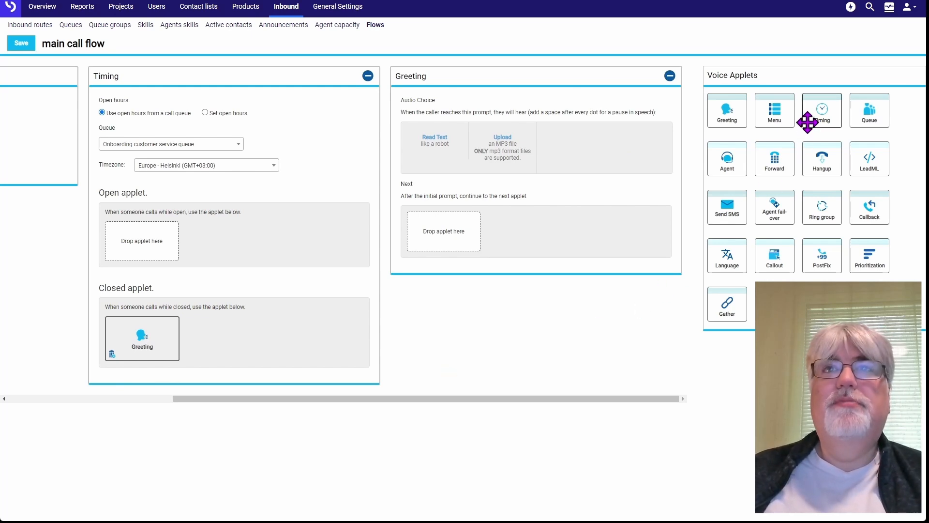
left_click_drag(816, 161, 446, 233)
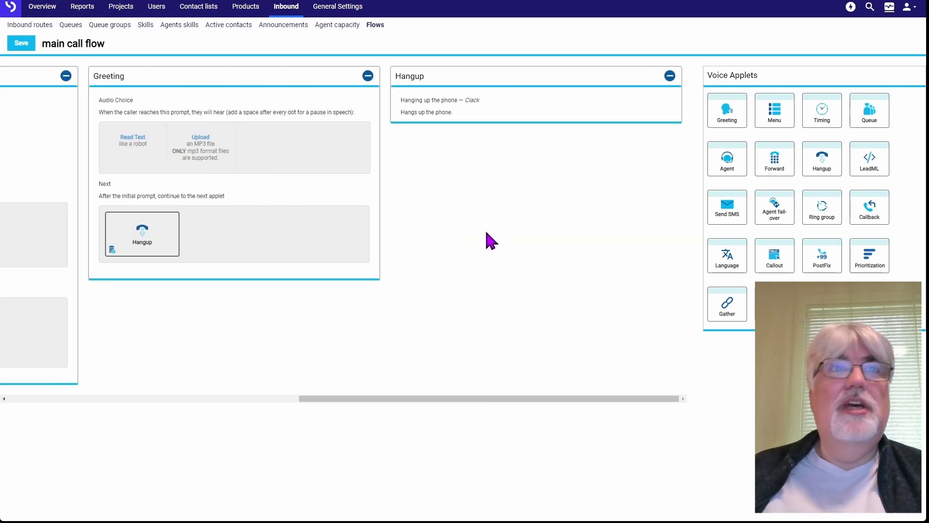
left_click(368, 76)
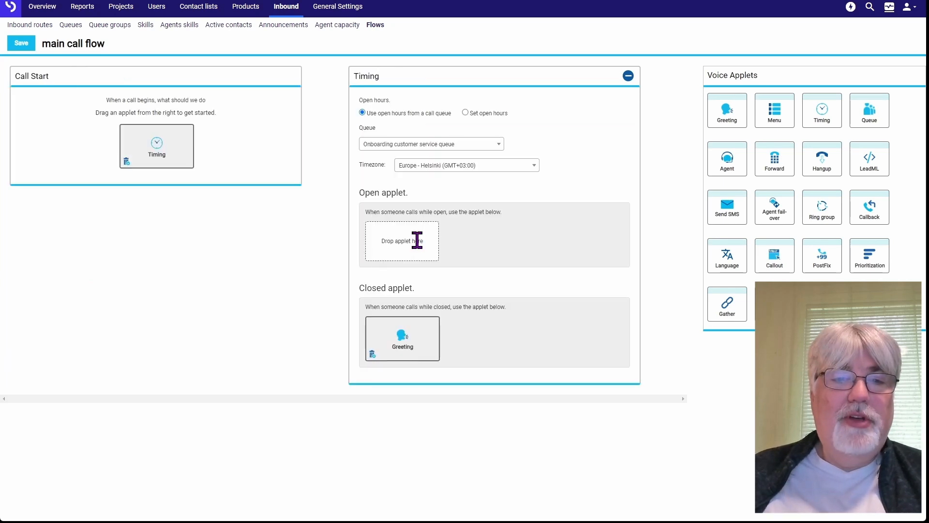
left_click_drag(731, 118, 411, 241)
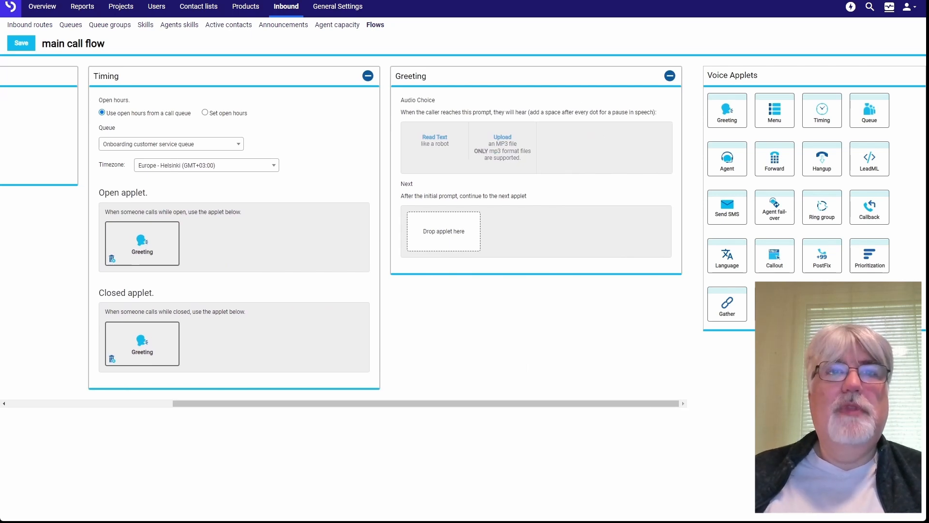
left_click_drag(779, 118, 439, 240)
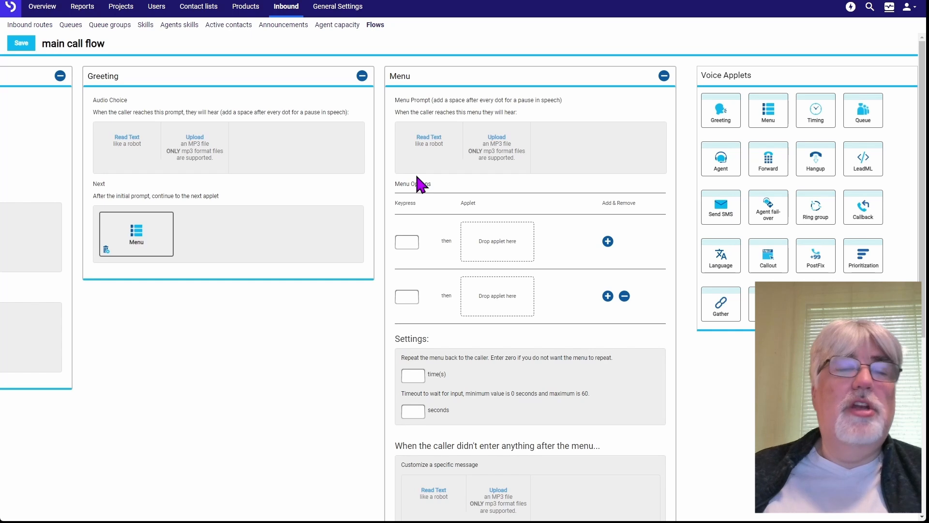
Set up four menu options with keypresses 1, 2, 3 and 4 in the Menu applet
left_click(411, 243)
type("1")
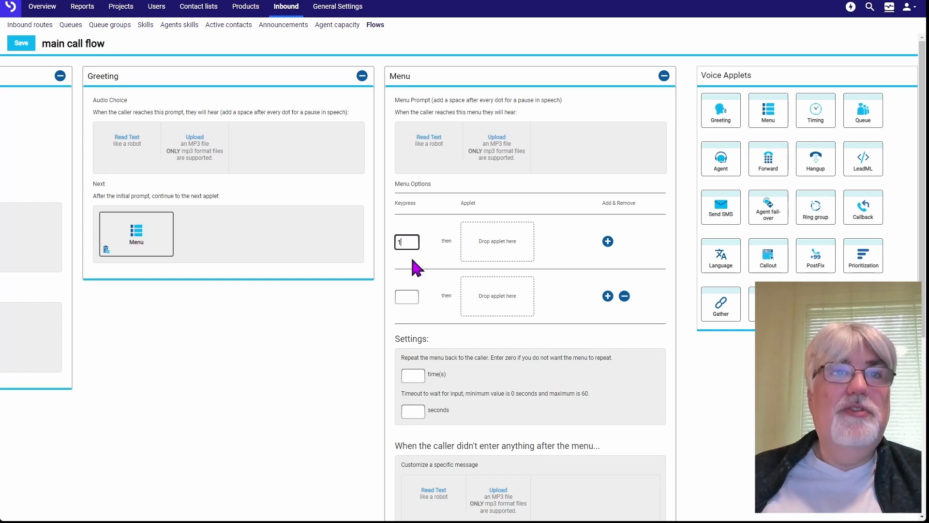
left_click(400, 297)
type("2")
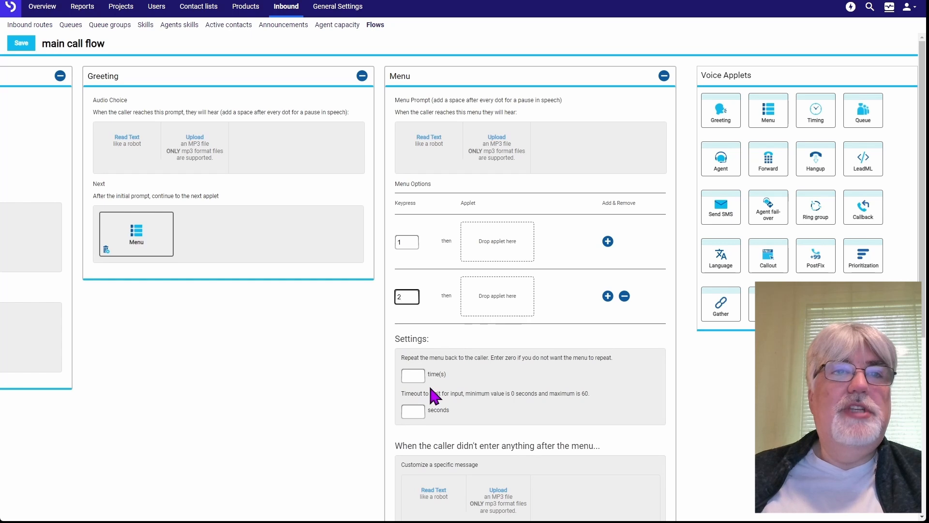
left_click(608, 295)
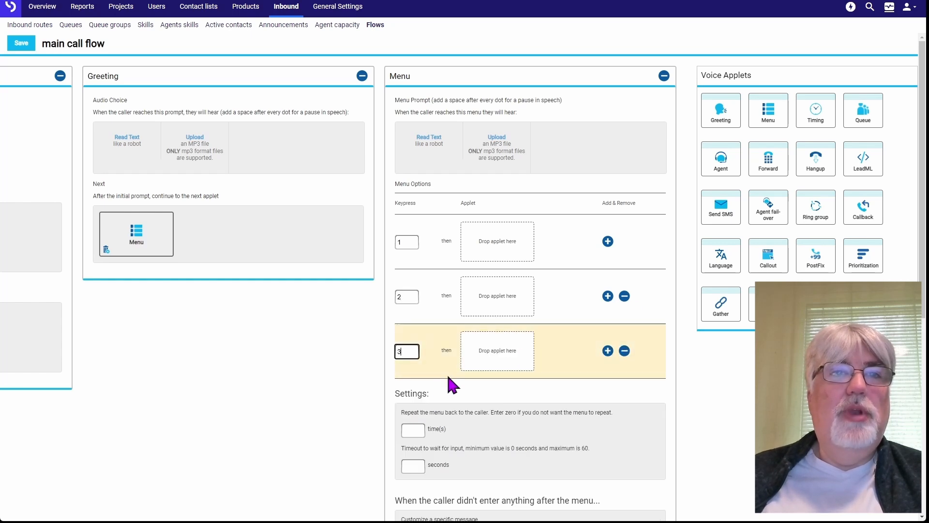
type("3")
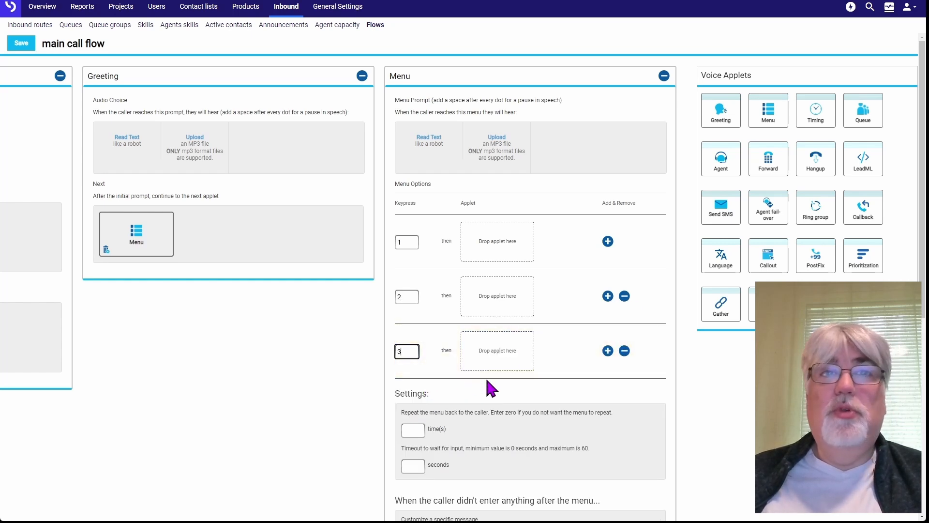
left_click(608, 350)
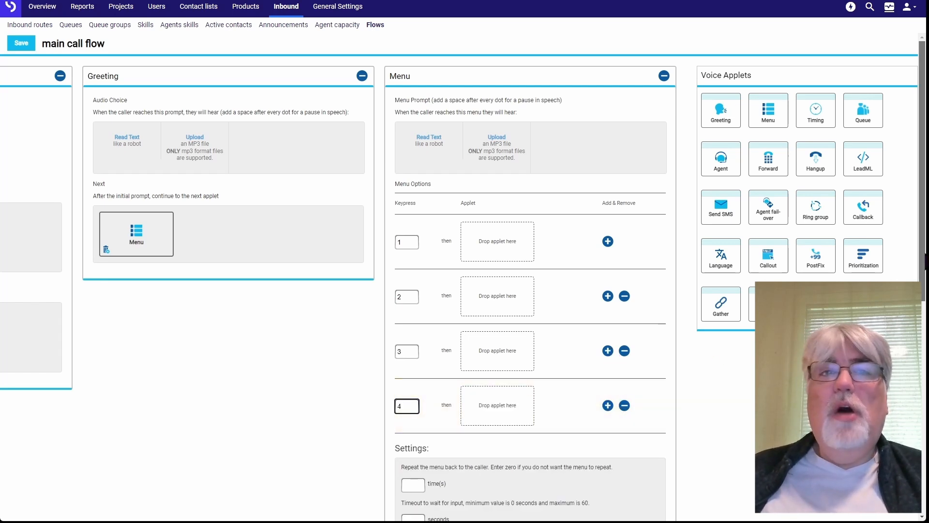
scroll(531, 290, "down", 8)
scroll(530, 291, "down", 1)
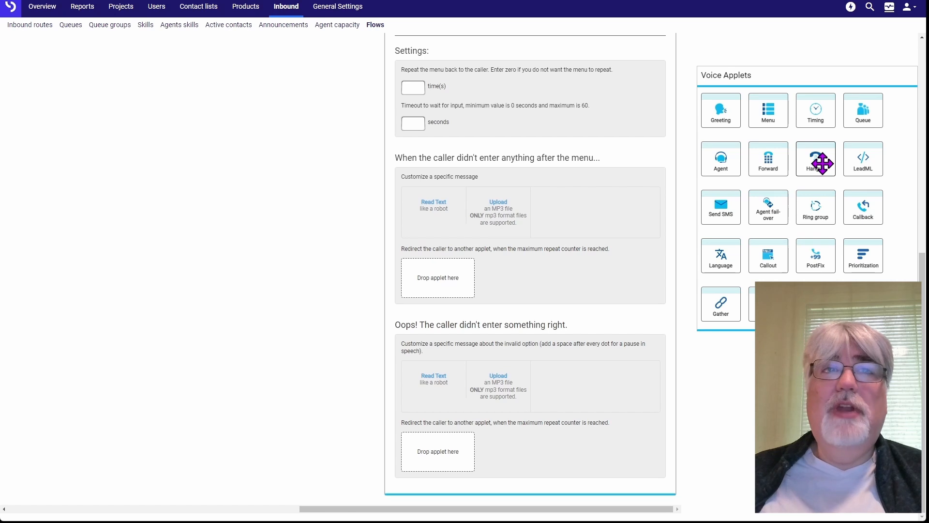
Route missing and invalid menu input to a Hangup, and set the menu to repeat 2 times with a 10-second input timeout
left_click_drag(821, 163, 450, 292)
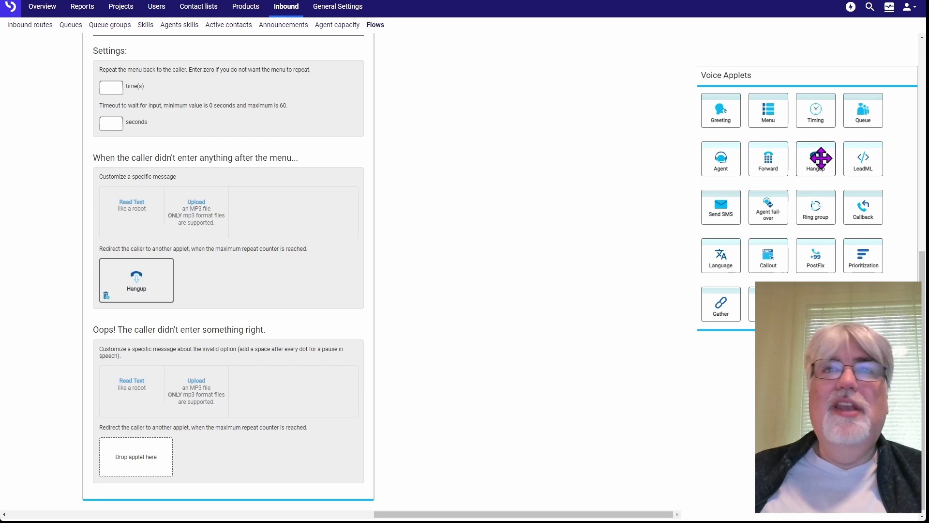
left_click_drag(818, 159, 150, 456)
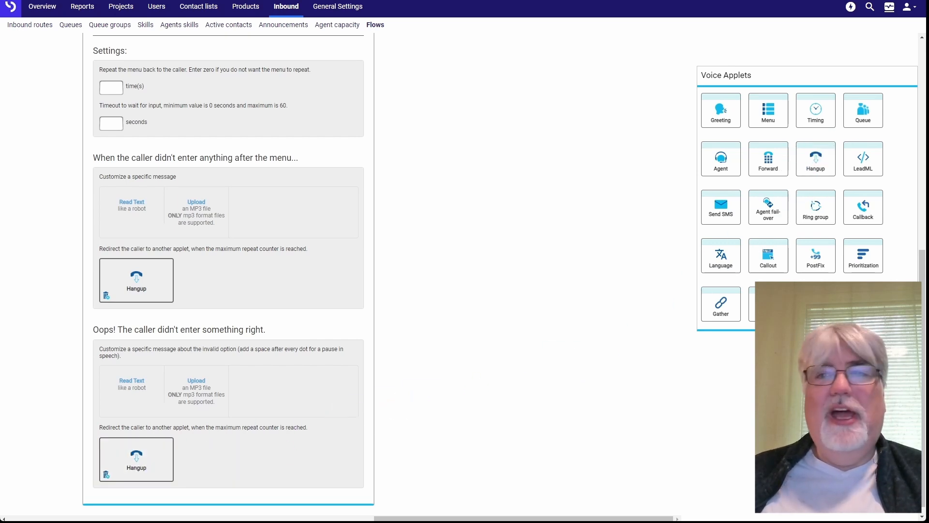
scroll(923, 331, "up", 8)
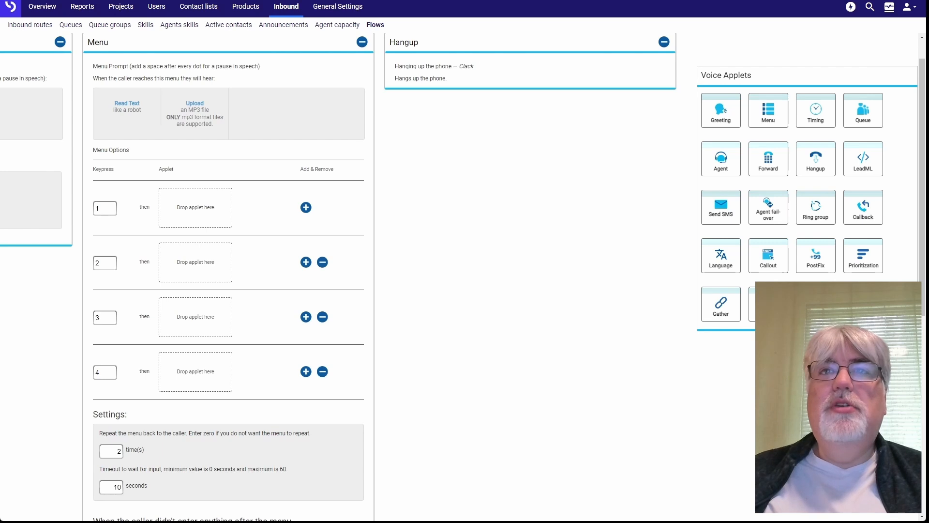
Assign a Redirect applet to menu keypress 1 and forward it to the copied LeadML flow address
left_click_drag(768, 304, 214, 213)
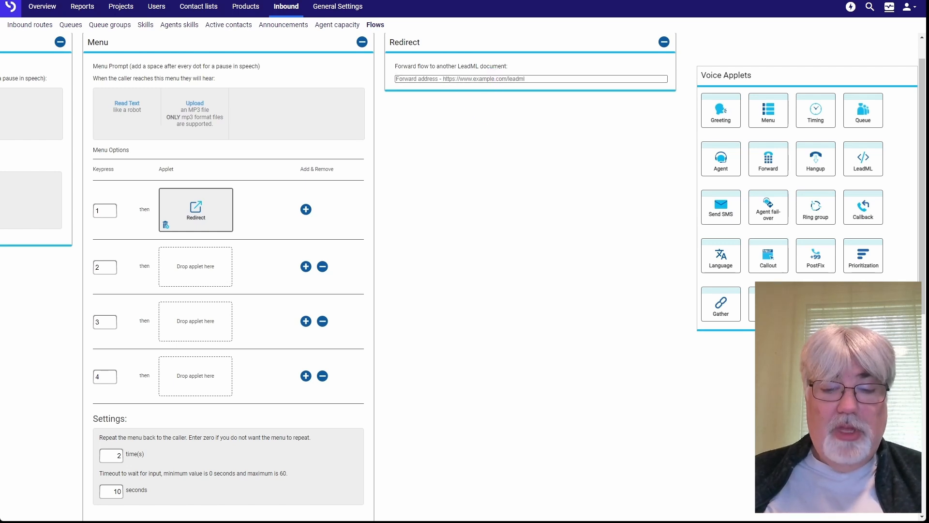
left_click(473, 79)
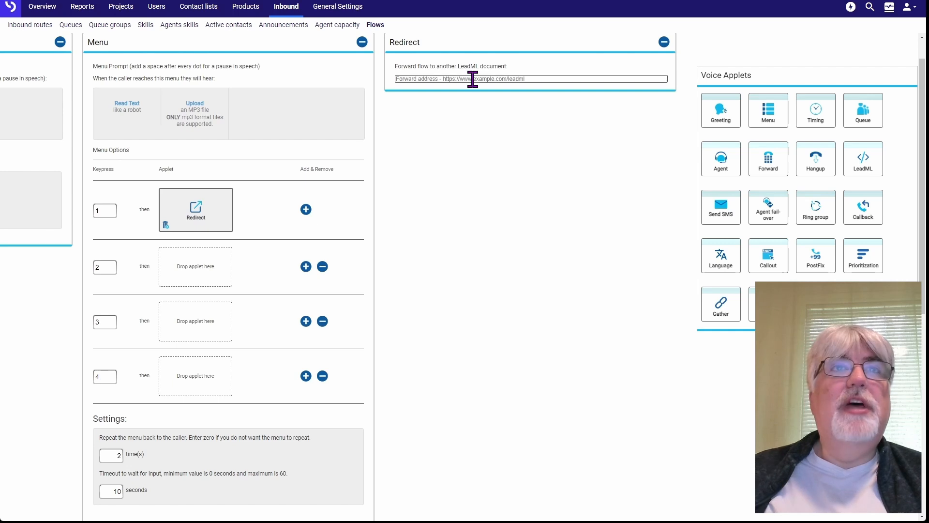
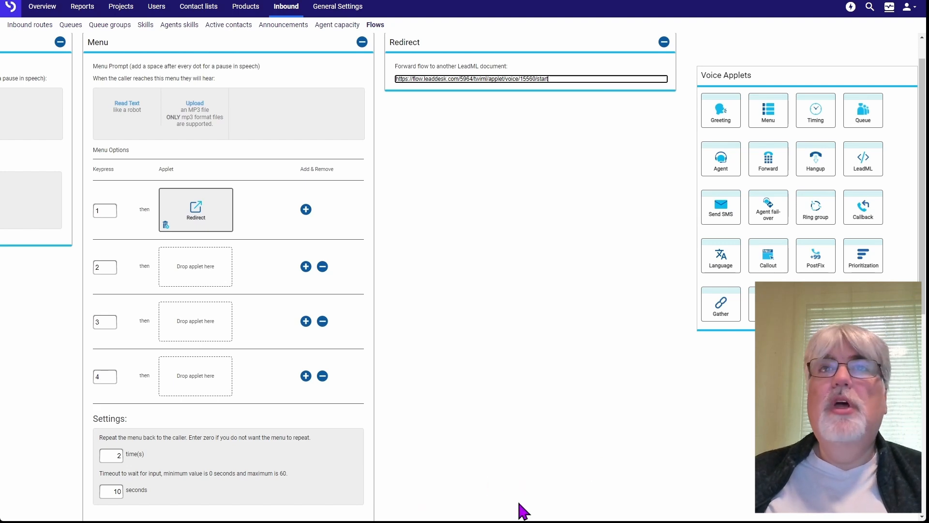
Send keypress 2 to the Onboarding tech support queue, with a Hangup both when the queue is inactive and when it is closed
left_click_drag(862, 109, 191, 269)
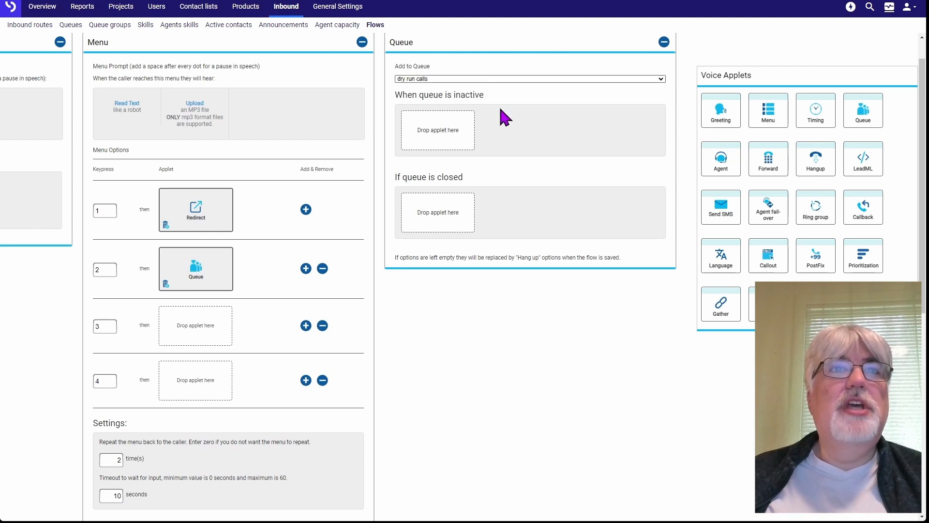
left_click(491, 127)
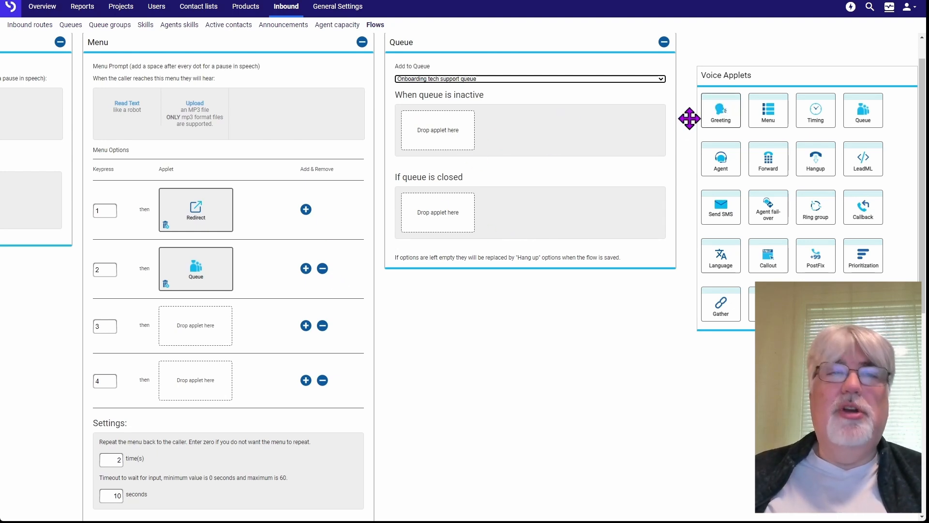
left_click_drag(815, 156, 438, 130)
left_click_drag(819, 155, 147, 231)
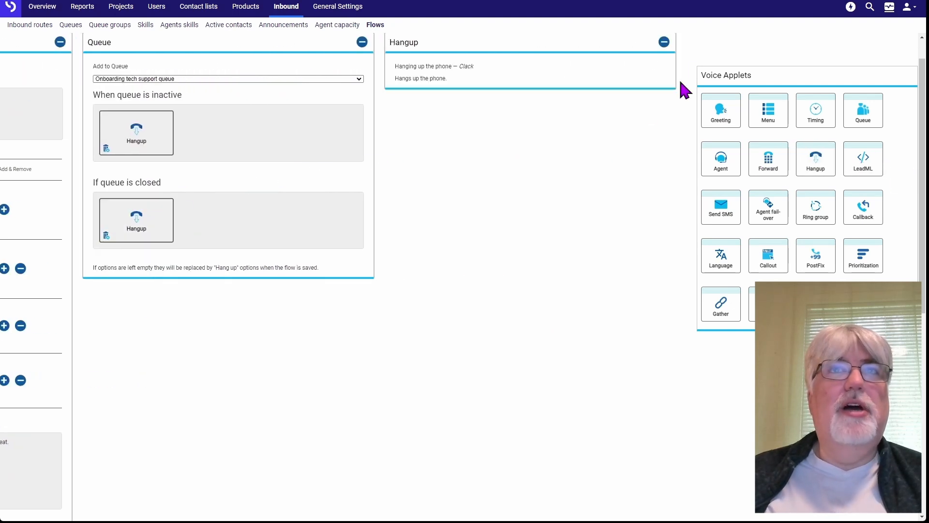
left_click(664, 42)
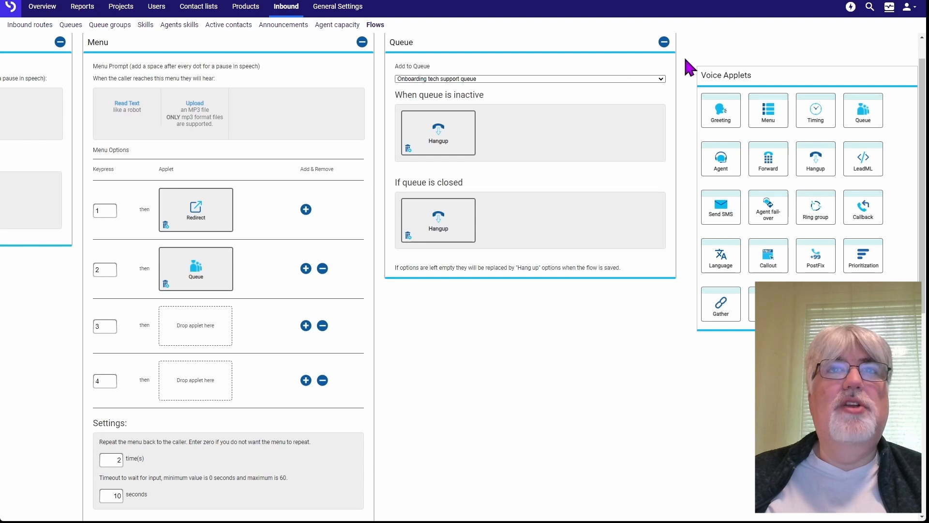
left_click(663, 42)
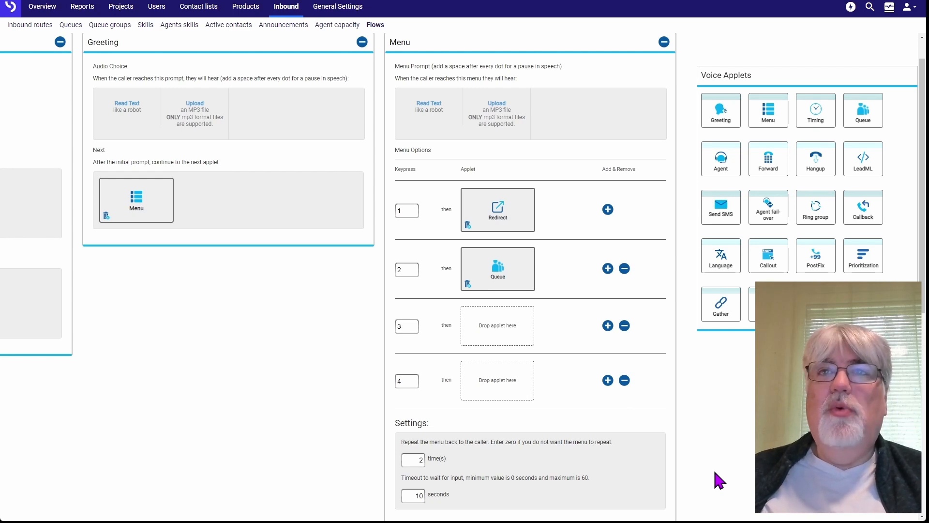
Give keypress 3 a Callback with comment "Customer requested callback" and campaign Onboarding project, followed by a Greeting and a Hangup
left_click_drag(862, 218, 490, 328)
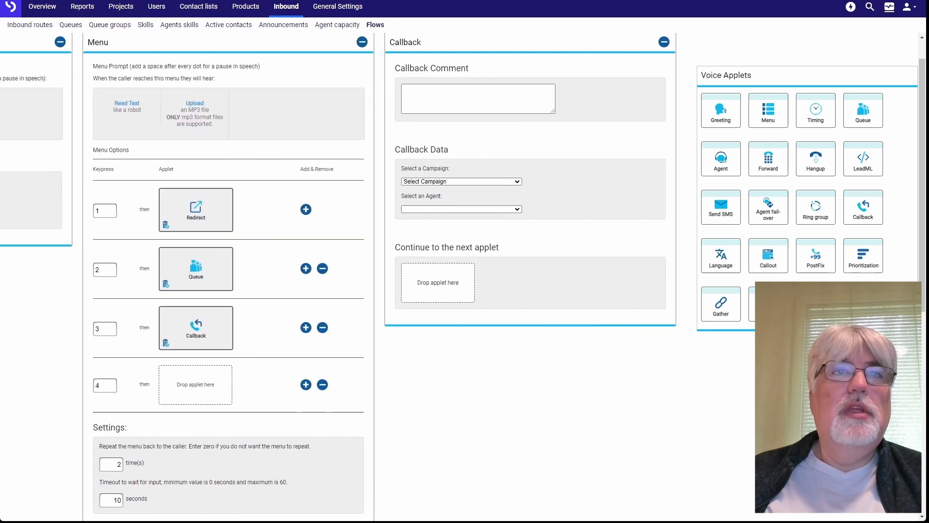
left_click(449, 94)
type("Customer requested callback")
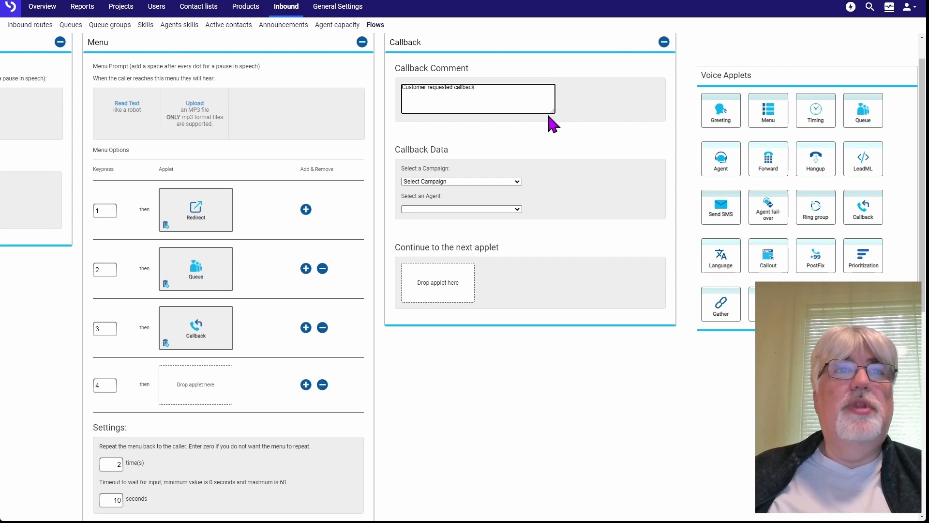
left_click(493, 180)
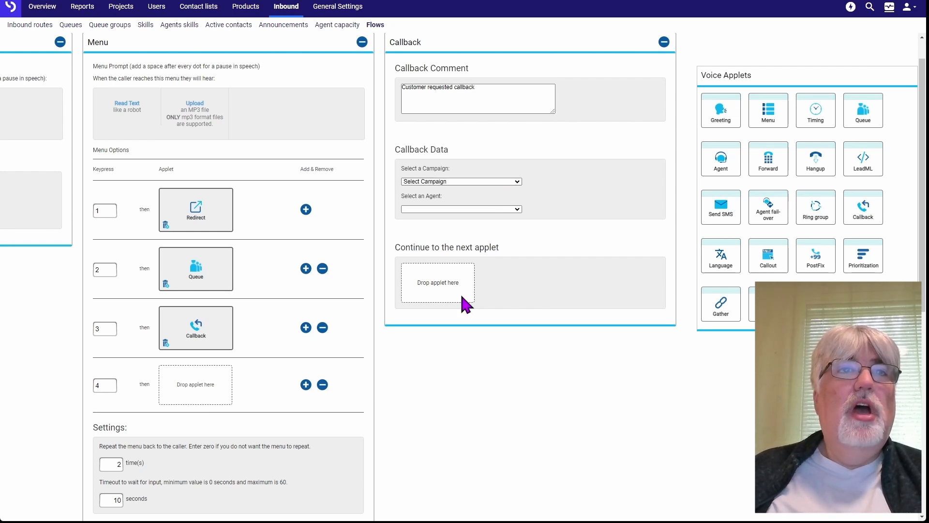
key("Down")
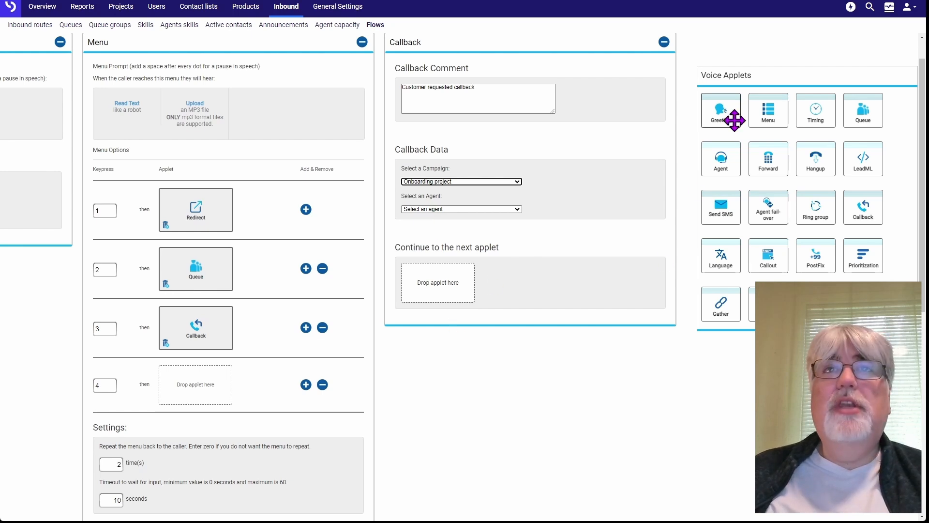
left_click_drag(734, 120, 436, 288)
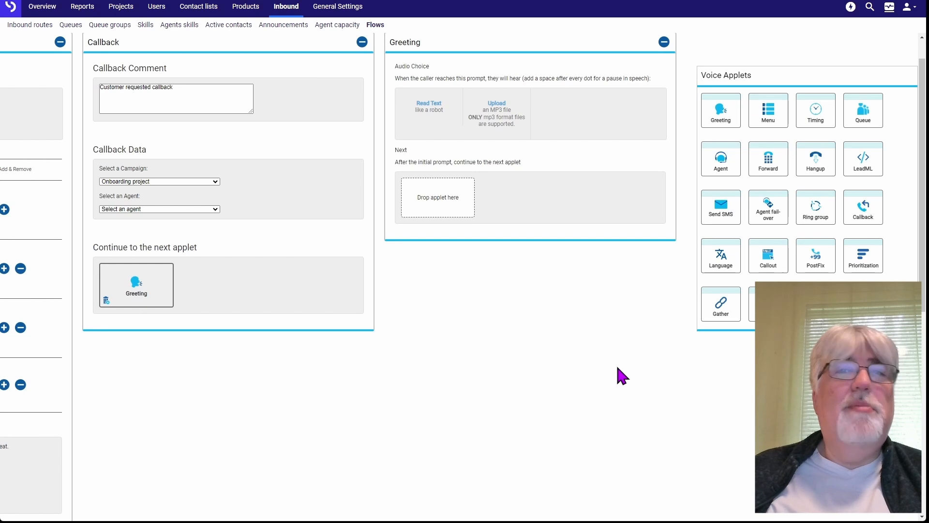
left_click_drag(815, 158, 440, 200)
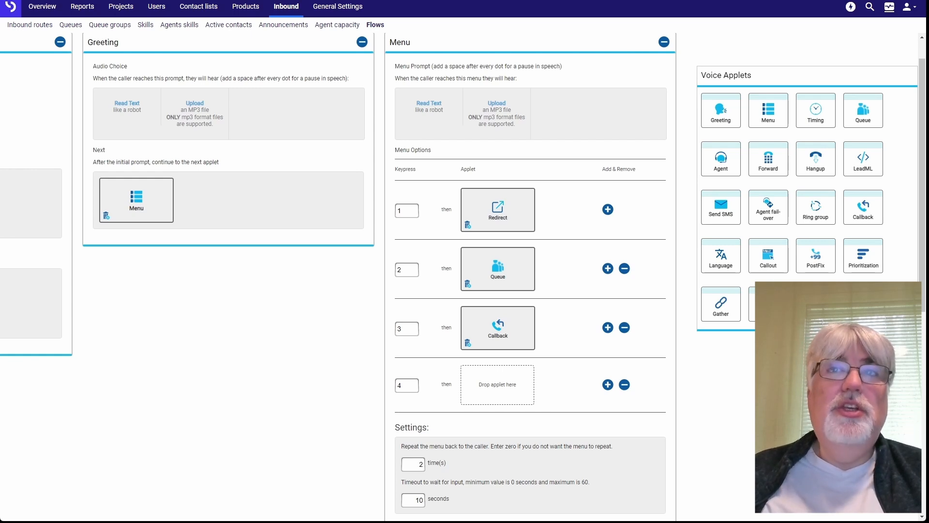
Assign an Agent fail-over applet to keypress 4, checking the demo agent's availability, with a Greeting for when the agent is offline
left_click_drag(767, 208, 494, 383)
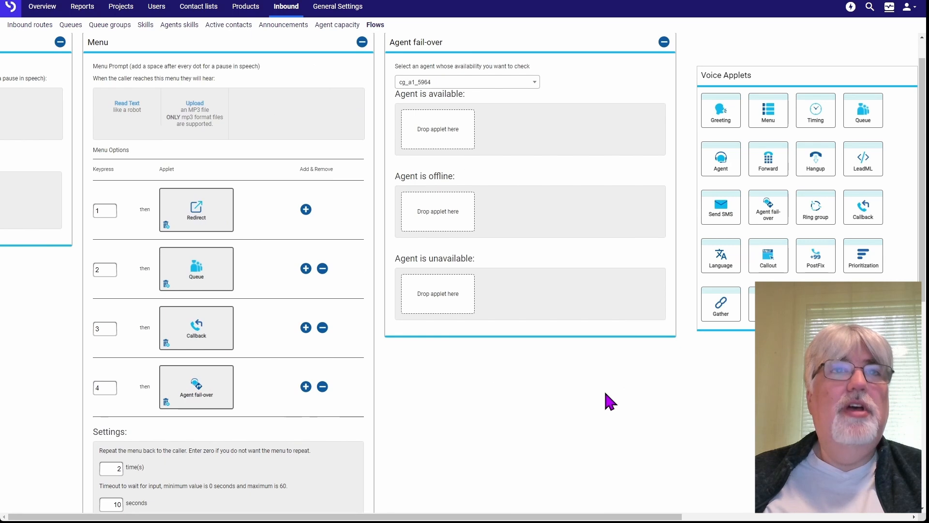
left_click(528, 87)
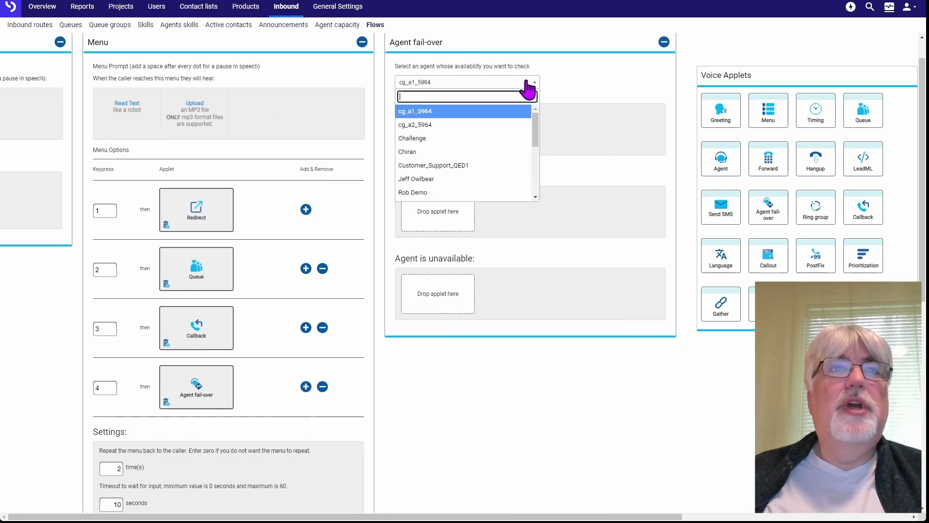
left_click(426, 194)
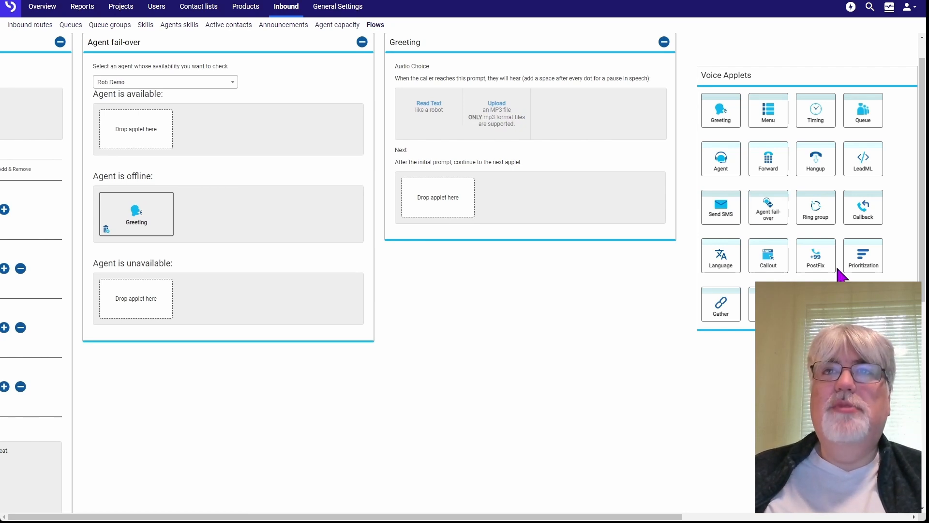
Follow the agent-offline Greeting with a Callback using comment "customer requested" and campaign Omni onboarding project, ending in a Hangup
left_click_drag(861, 207, 438, 197)
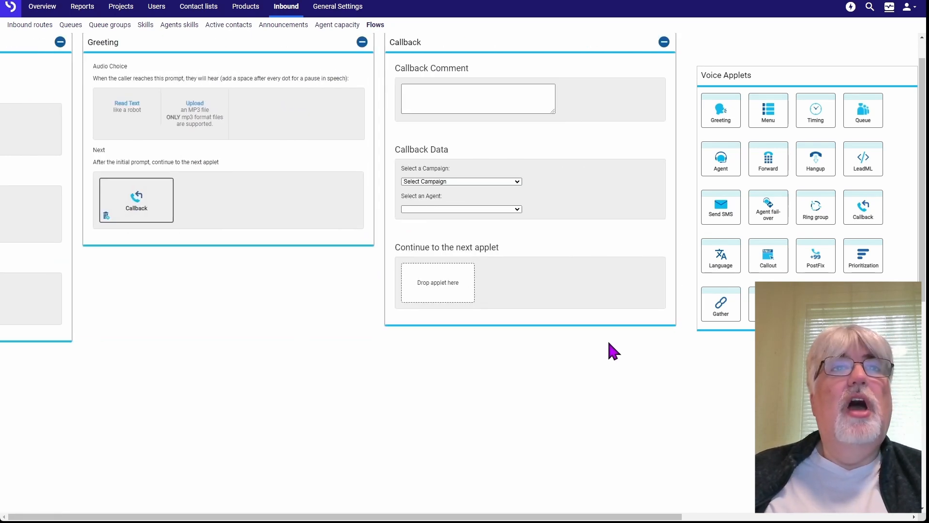
left_click(466, 93)
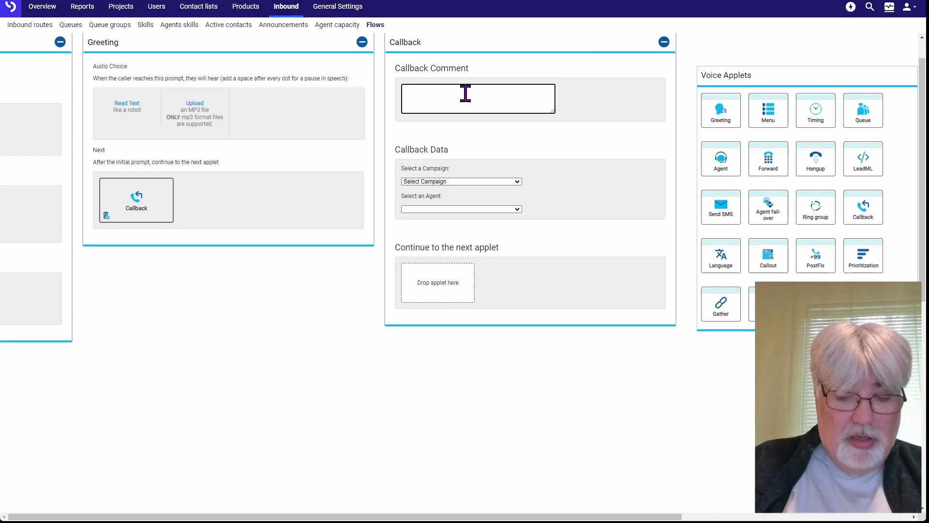
type("customer requested")
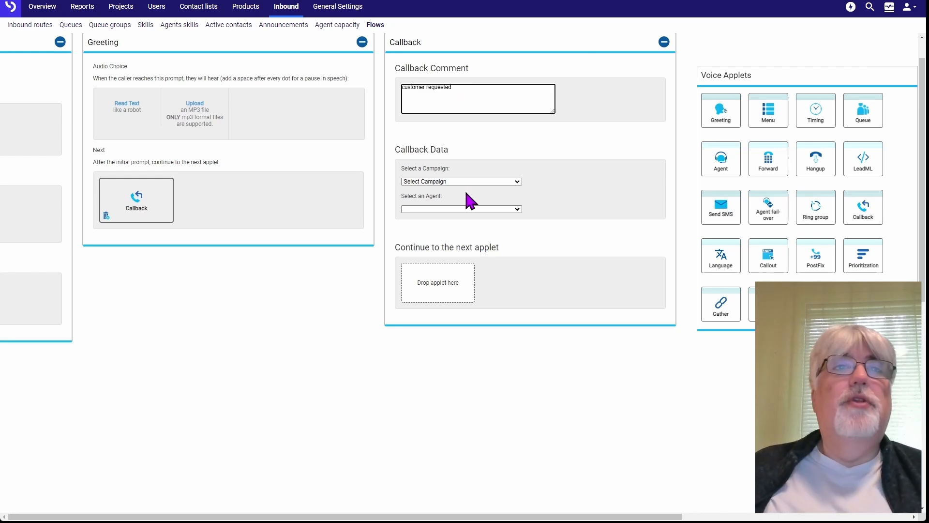
left_click(469, 182)
left_click(475, 230)
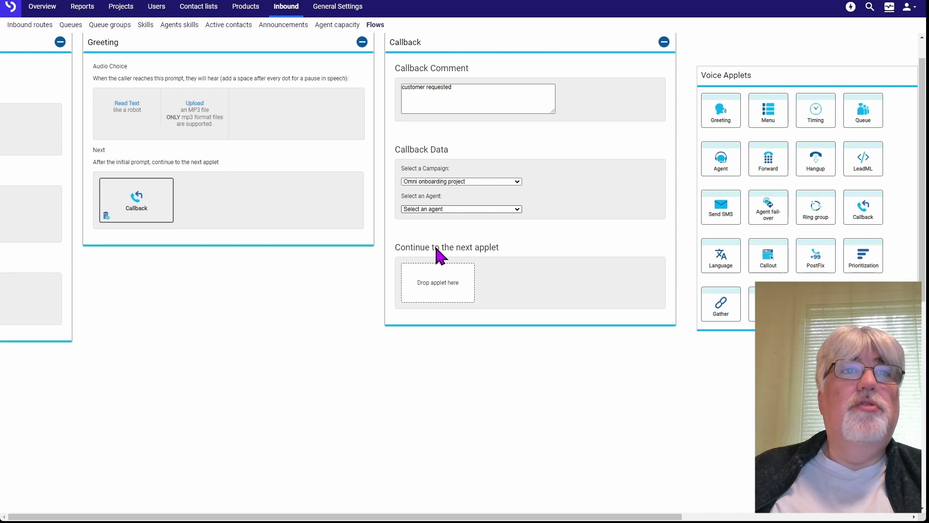
left_click_drag(816, 160, 455, 291)
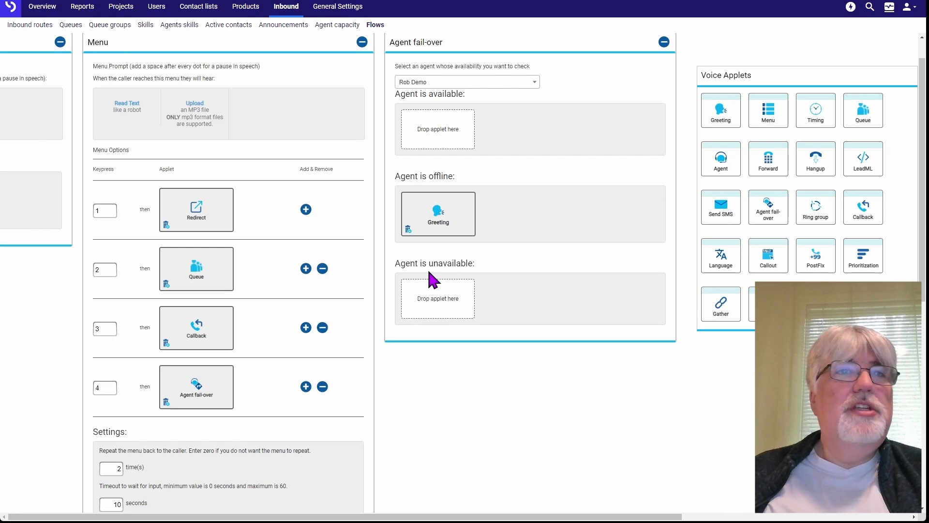
Route calls for an unavailable agent to a Greeting followed by a Redirect
left_click_drag(721, 112, 439, 305)
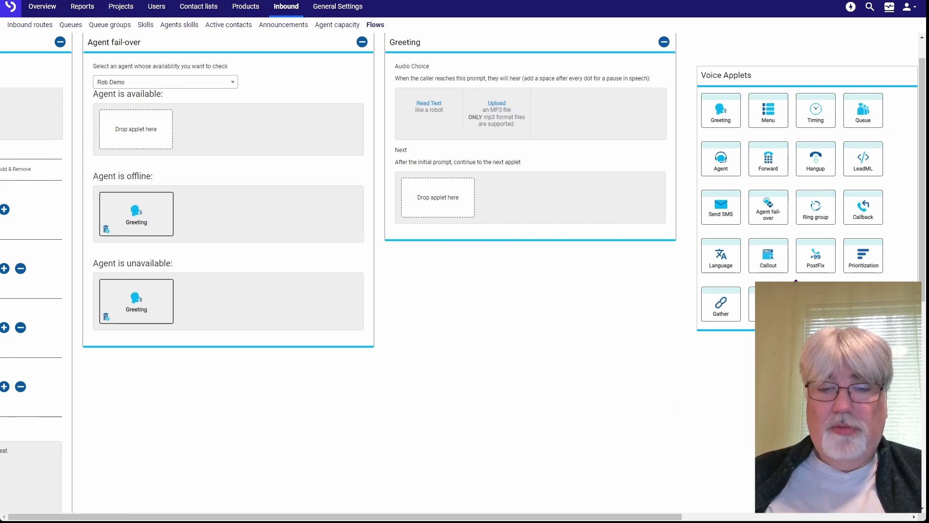
left_click_drag(768, 303, 437, 201)
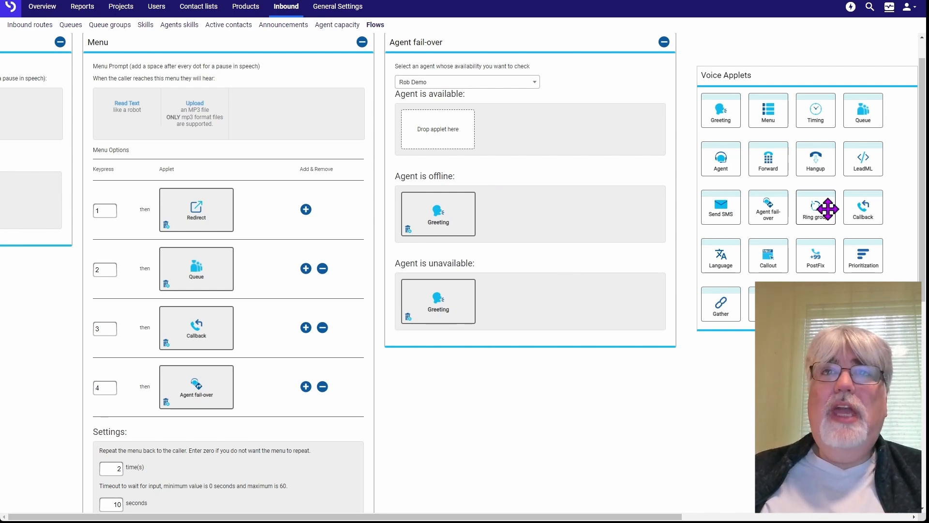
Connect calls for an available agent to an Agent applet that dials the demo agent with a 30-second no-answer timeout
left_click_drag(721, 159, 455, 130)
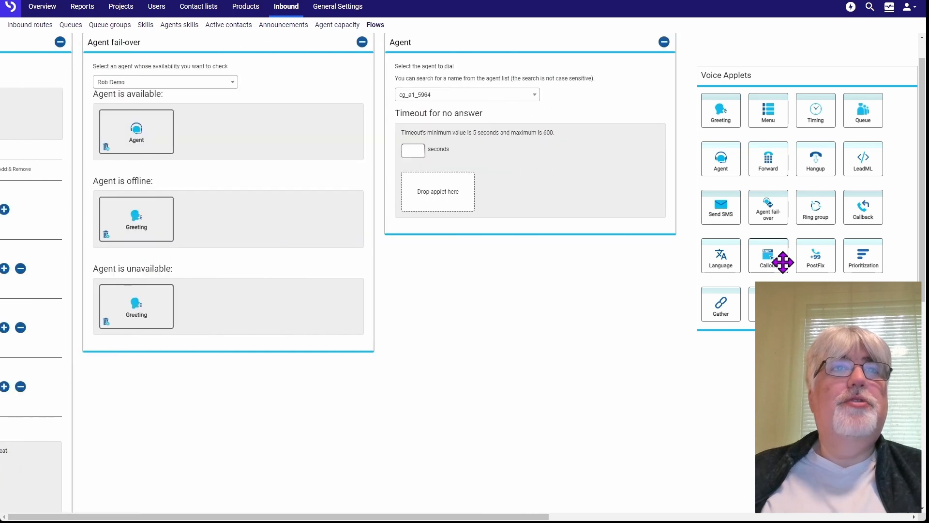
left_click(467, 95)
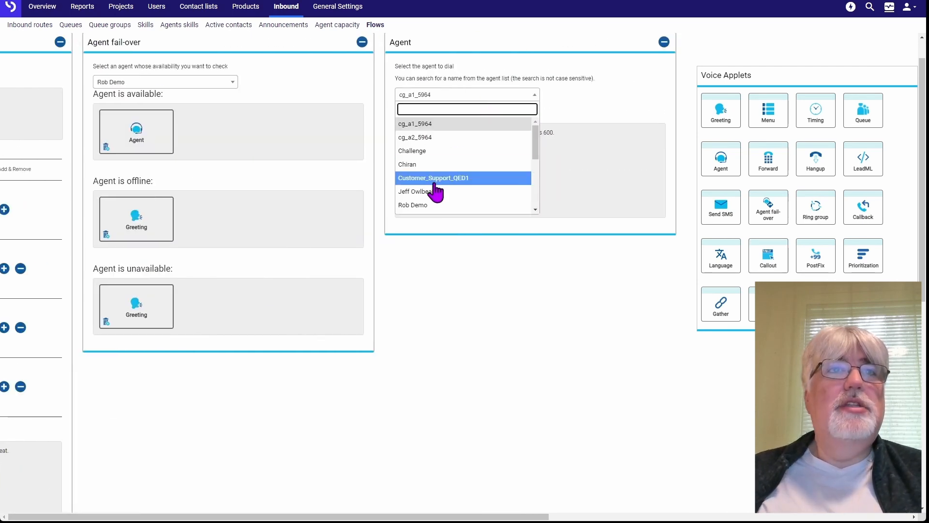
left_click(430, 206)
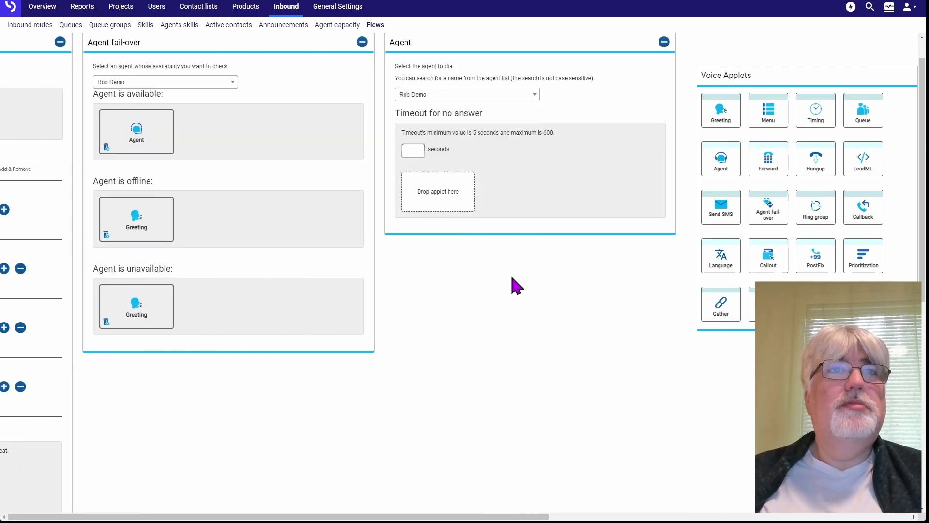
left_click(417, 150)
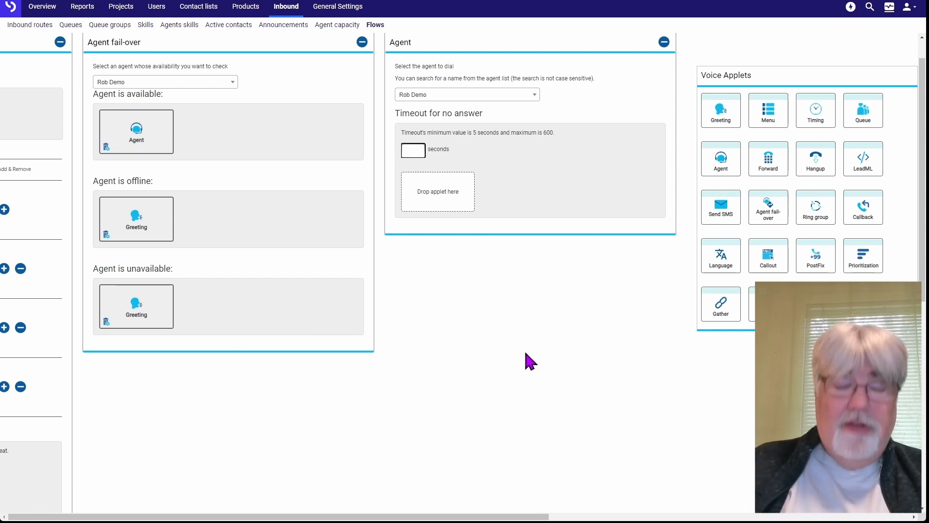
type("30")
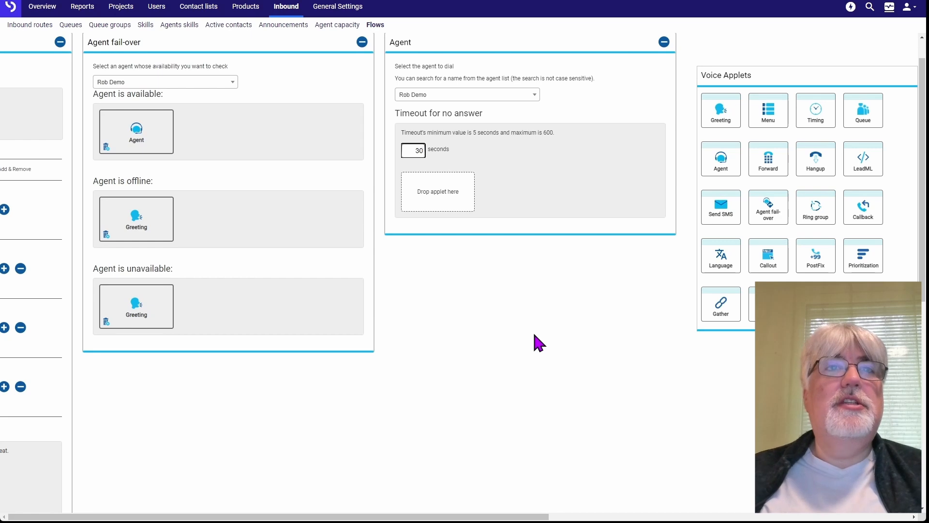
left_click(537, 298)
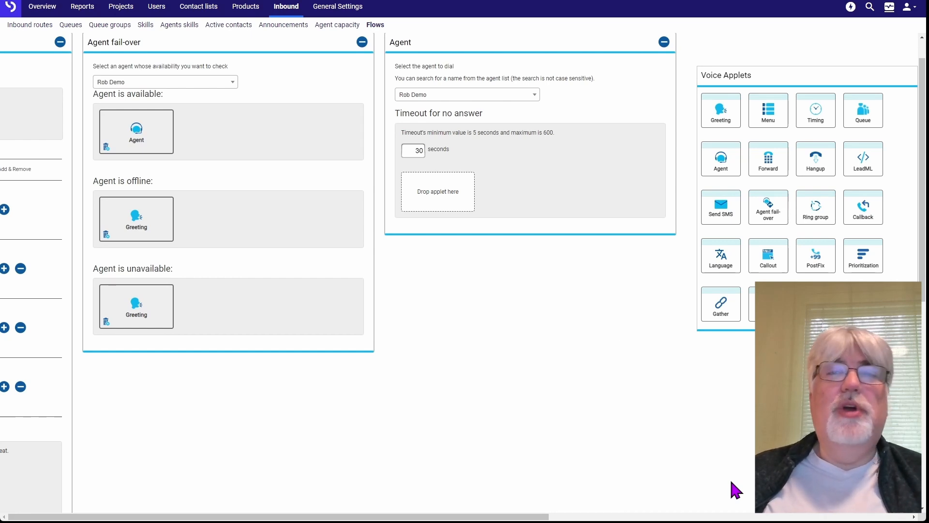
Route the agent's unanswered calls to a Greeting followed by a Redirect to the copied LeadML flow address, and save the flow
left_click_drag(723, 109, 433, 193)
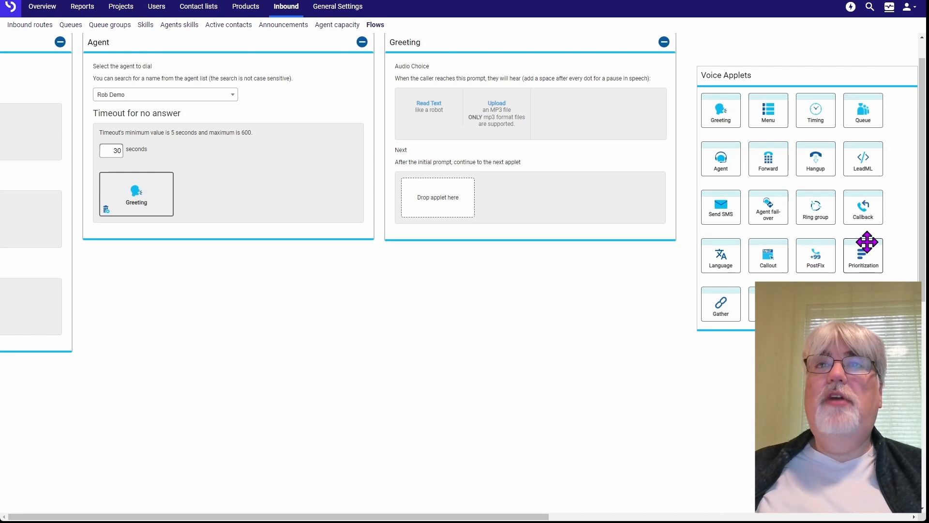
left_click_drag(870, 240, 442, 208)
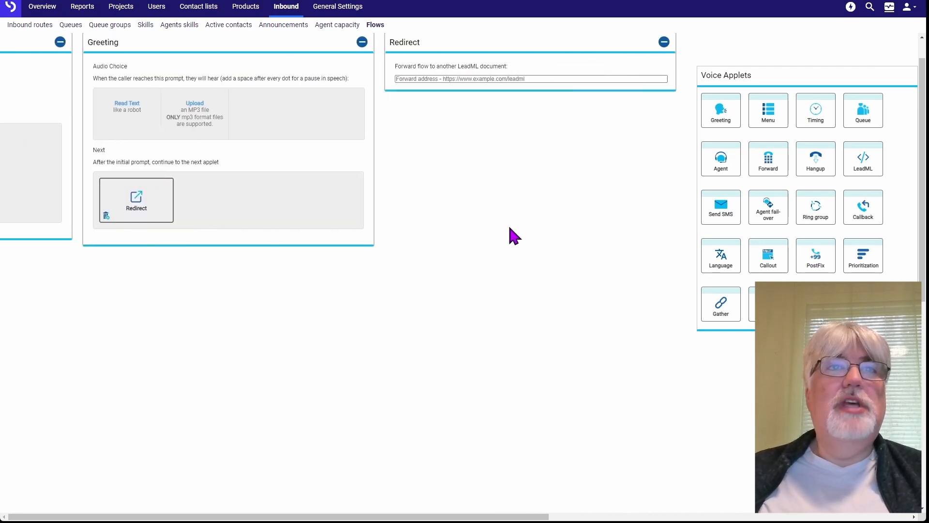
left_click(487, 80)
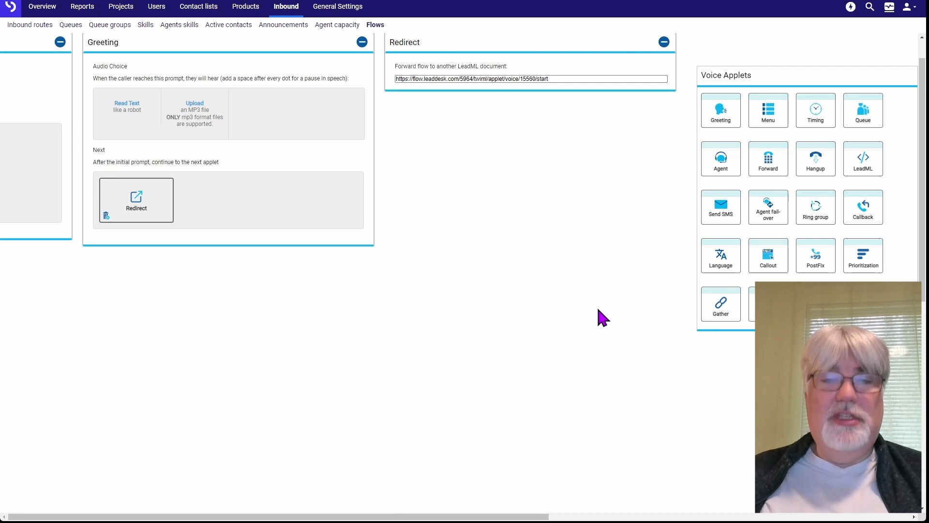
scroll(598, 311, "up", 2)
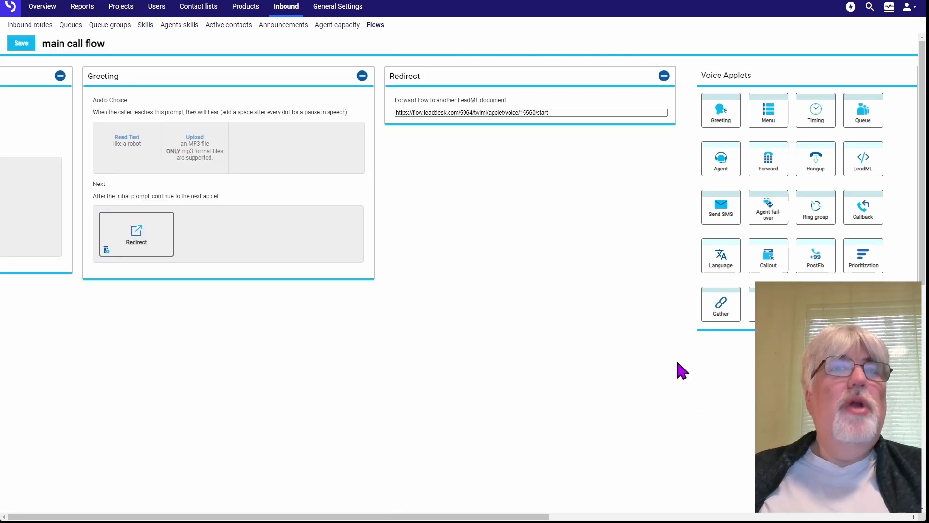
left_click(21, 45)
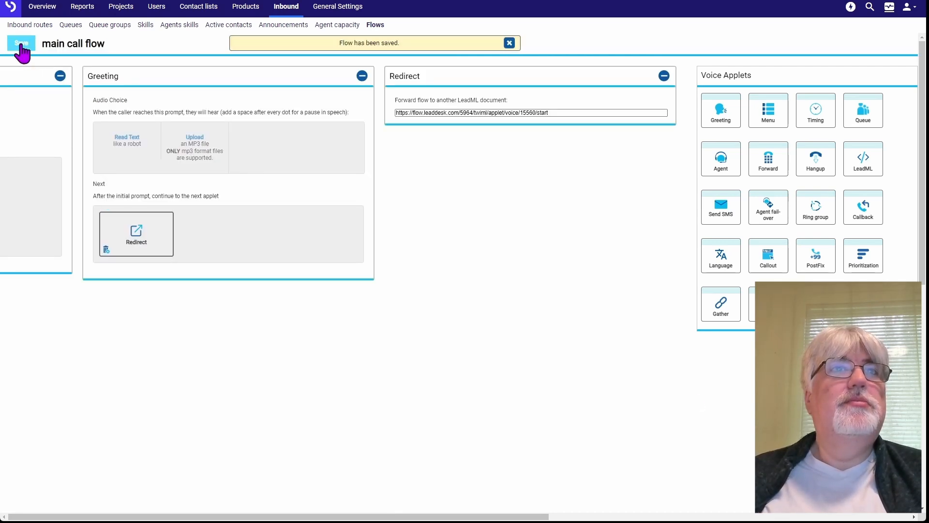